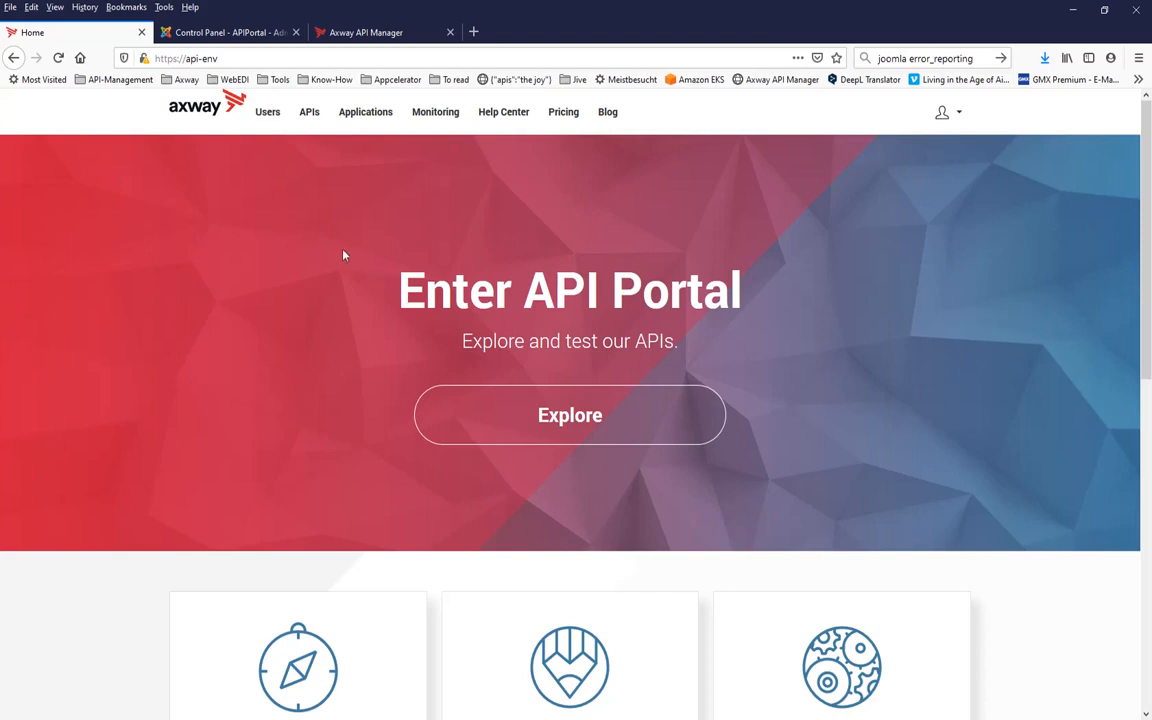
# Step: Open the portal's API catalog and look through the published APIs
pyautogui.click(318, 119)
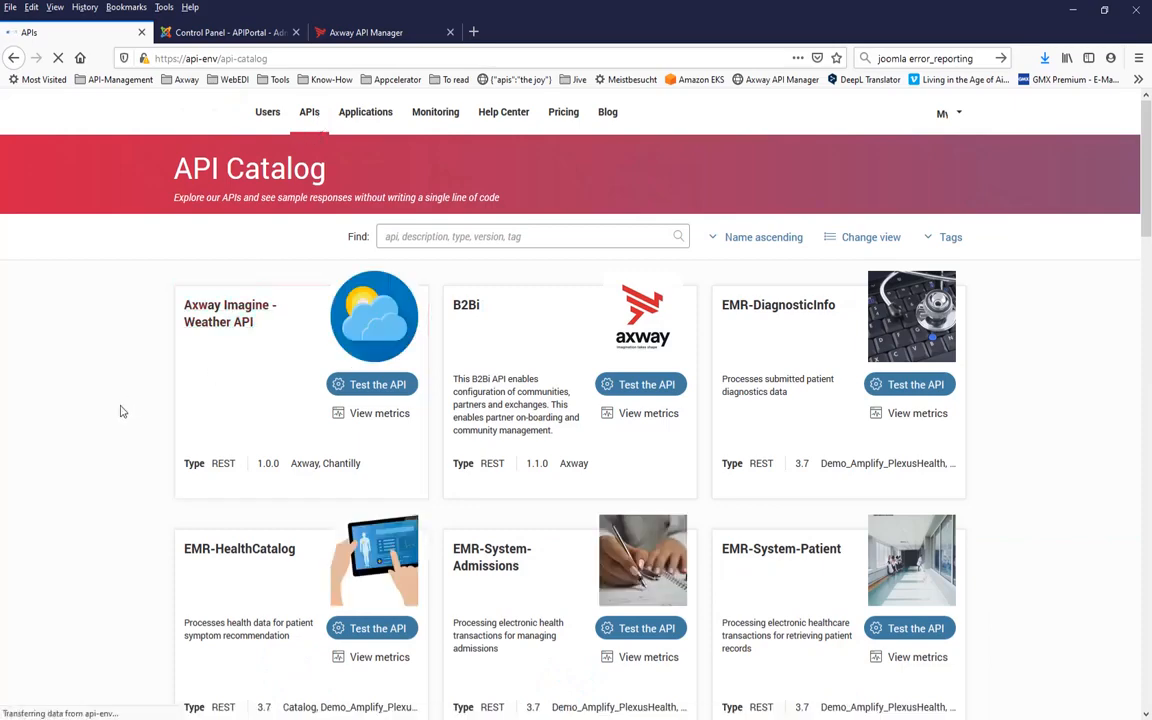
pyautogui.scroll(-5, 120, 411)
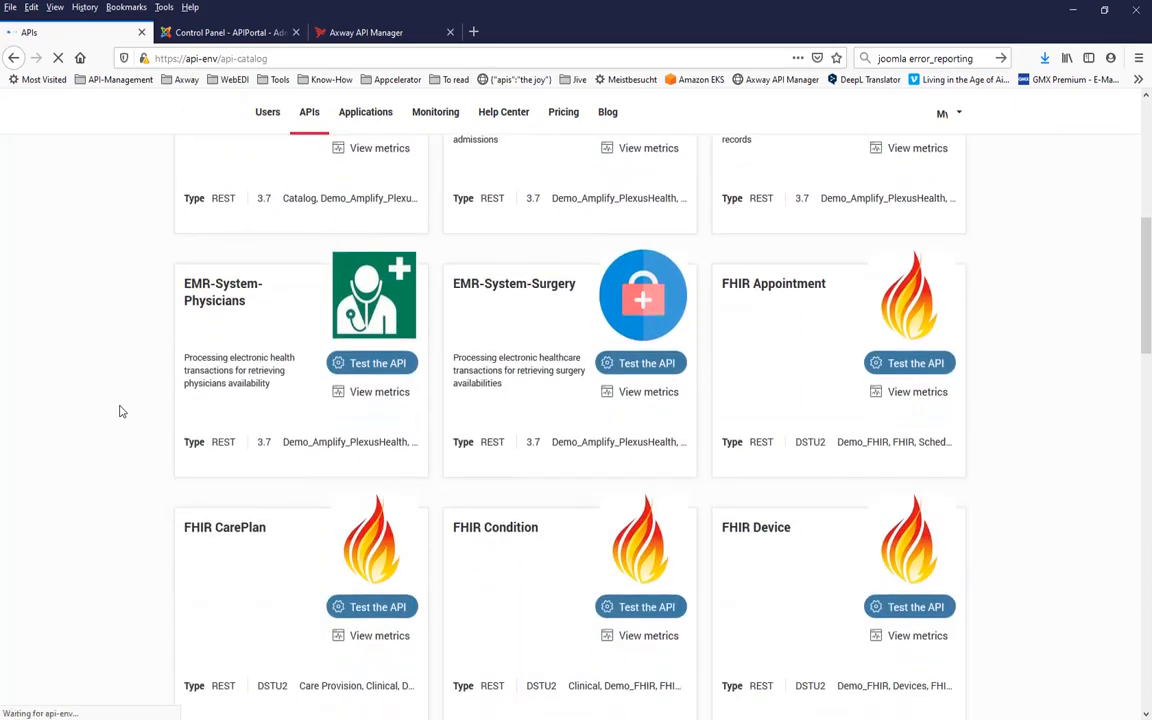
pyautogui.scroll(-3, 120, 411)
pyautogui.scroll(-4, 120, 411)
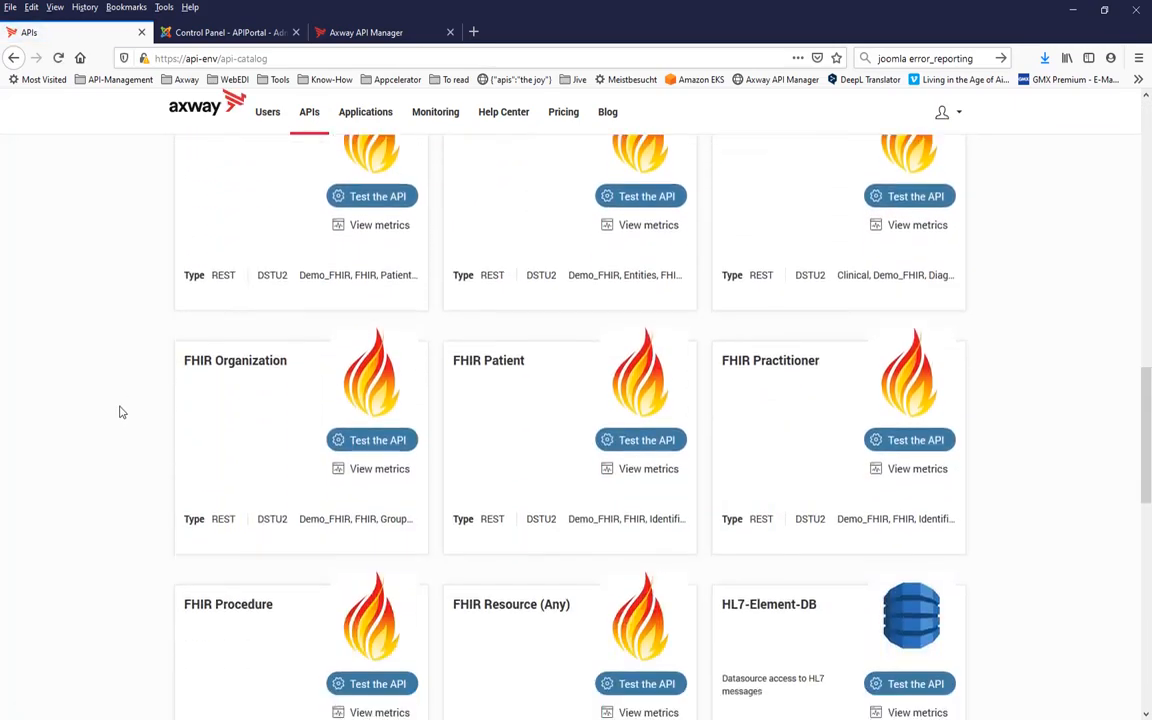
pyautogui.scroll(-1, 120, 411)
pyautogui.scroll(12, 120, 411)
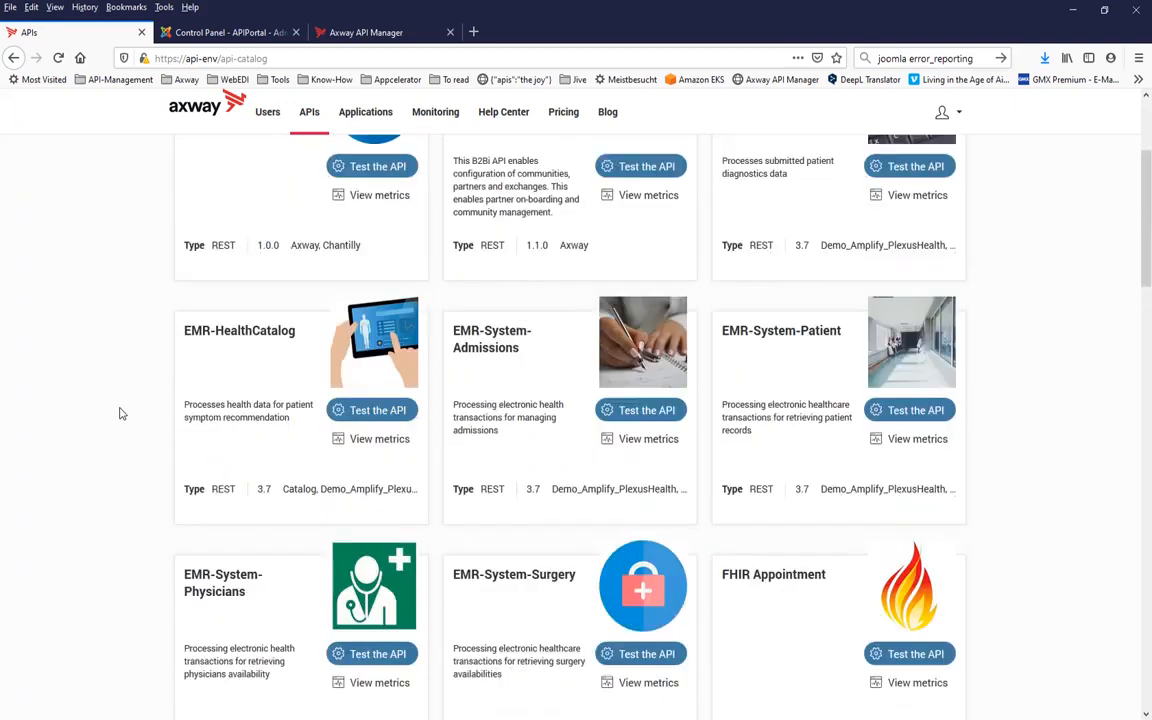
pyautogui.scroll(3, 120, 413)
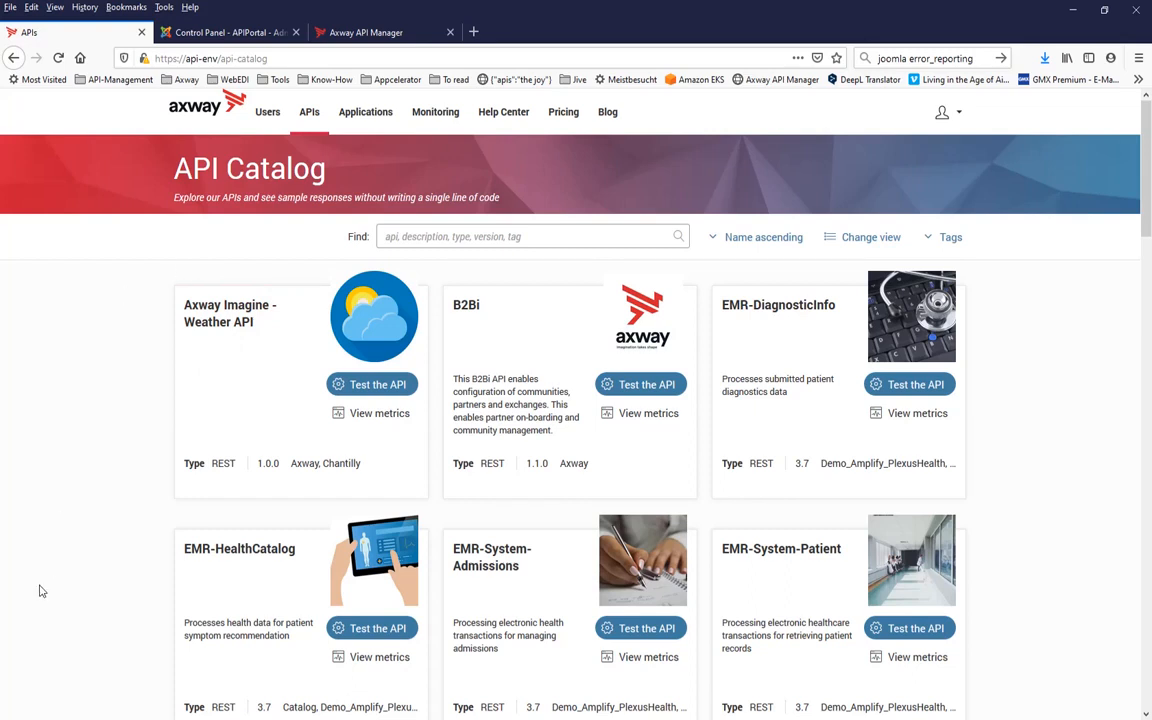
# Step: Open the details of the EMR-HealthCatalog API and highlight its Healthcare tag
pyautogui.scroll(-1, 43, 593)
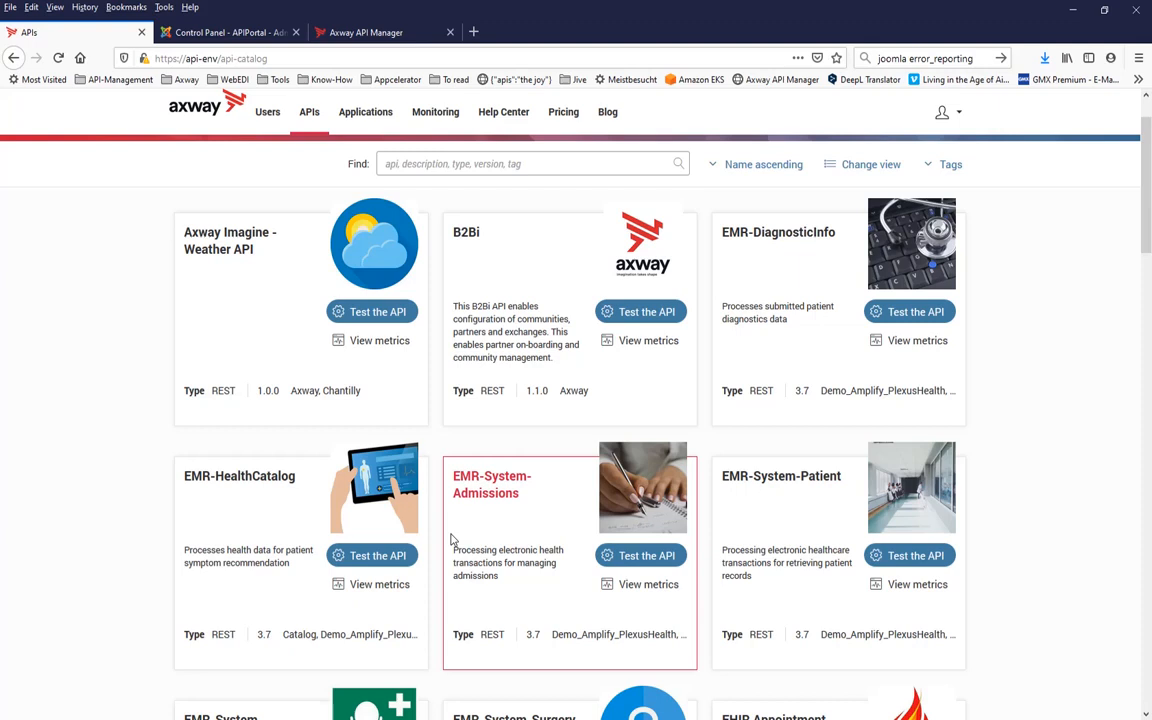
pyautogui.click(257, 479)
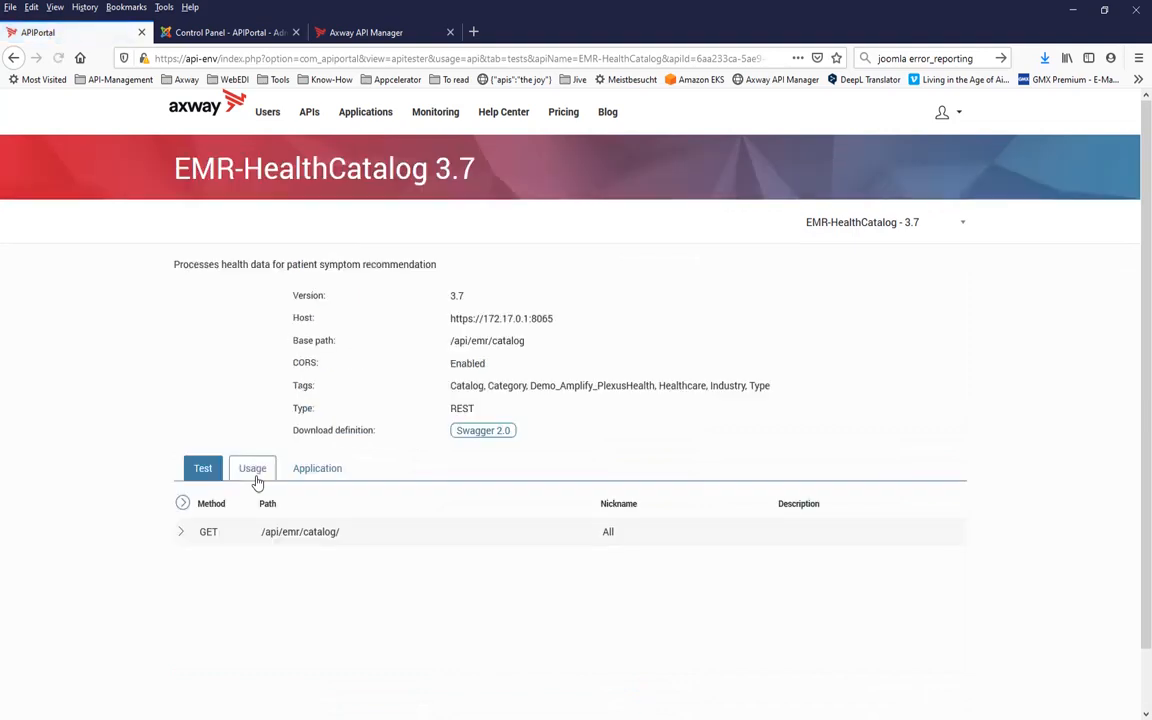
pyautogui.doubleClick(671, 386)
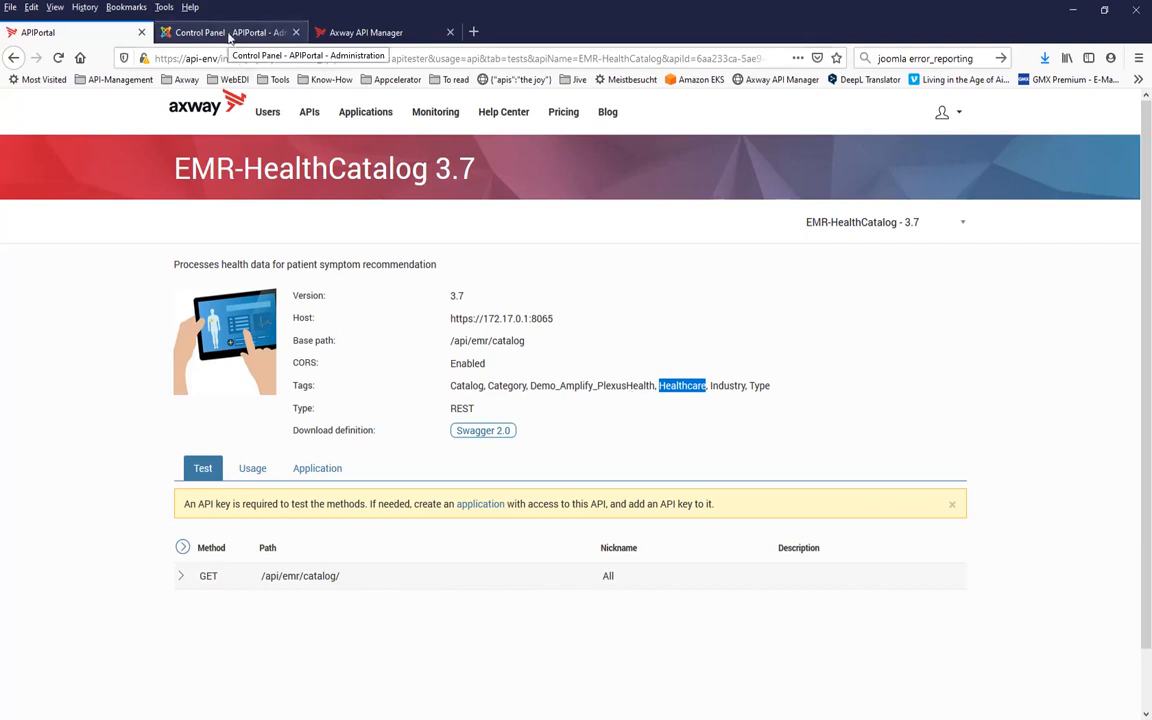
# Step: Switch to the Joomla administration site, list the Main Menu items and check the page type of the APIs entry
pyautogui.click(229, 37)
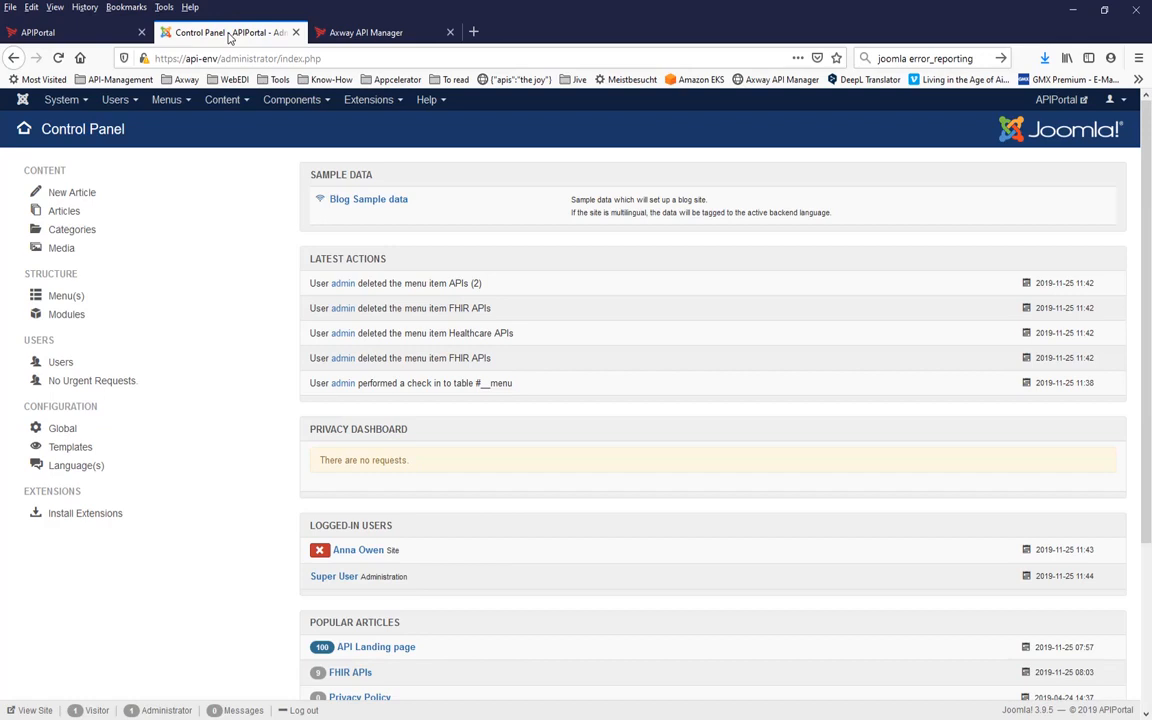
pyautogui.click(170, 100)
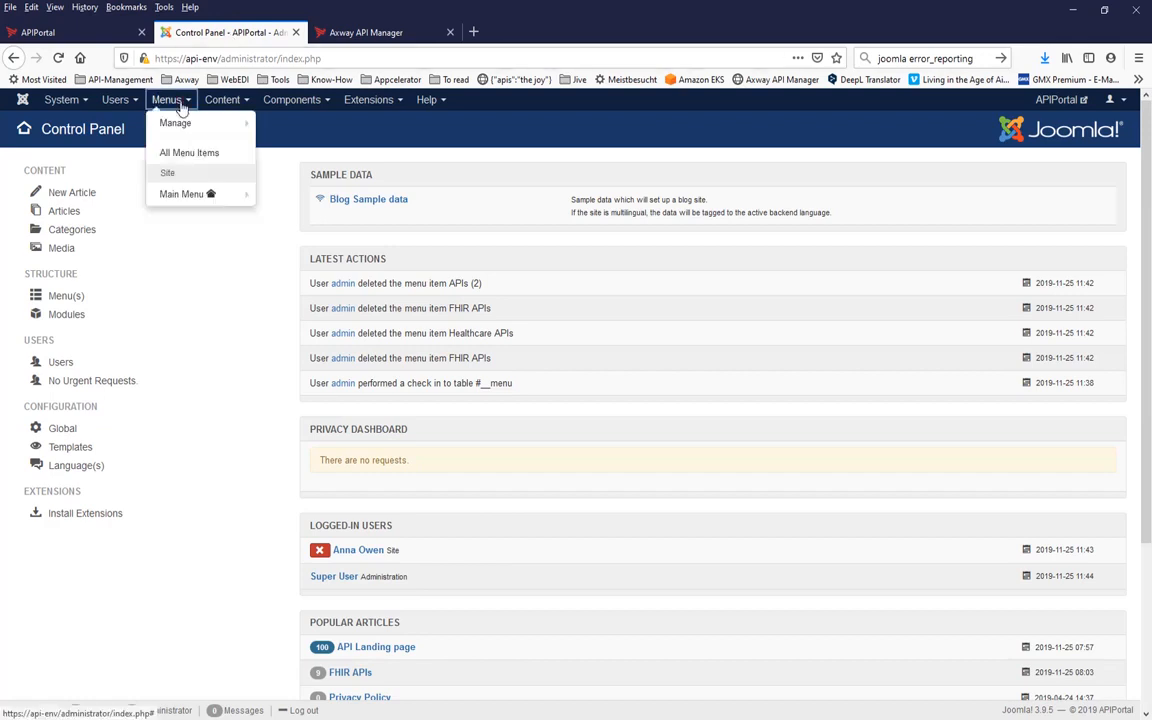
pyautogui.click(195, 195)
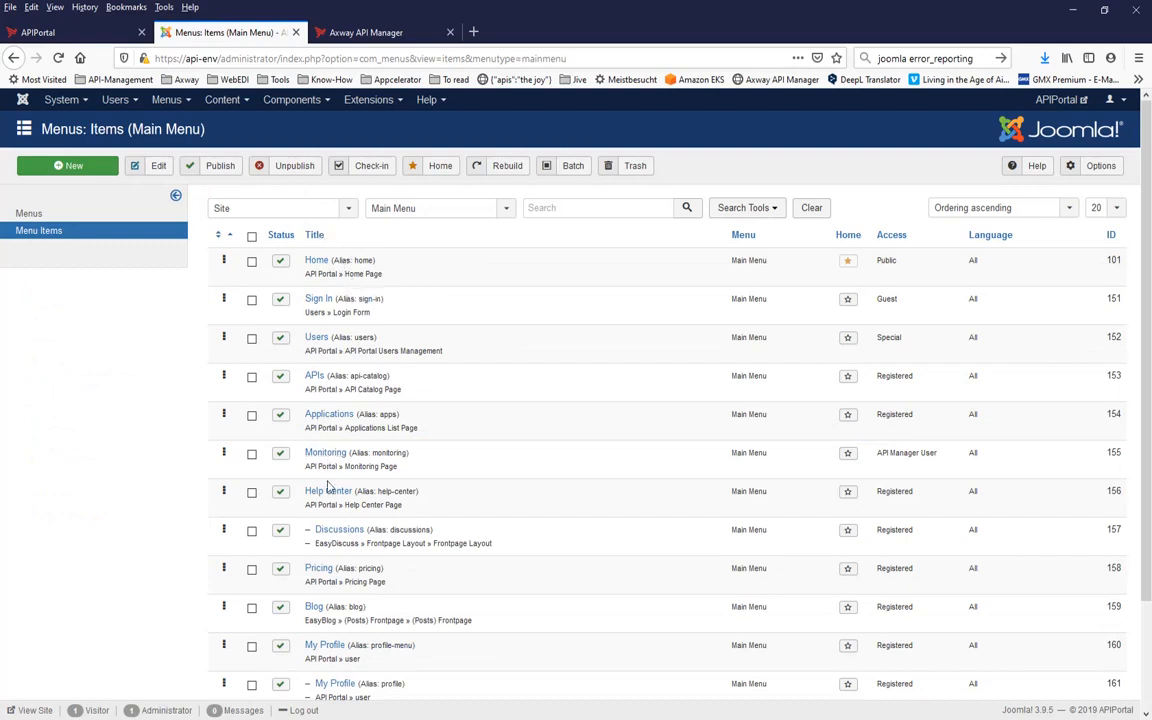
pyautogui.doubleClick(316, 377)
pyautogui.moveTo(306, 391); pyautogui.dragTo(404, 399)
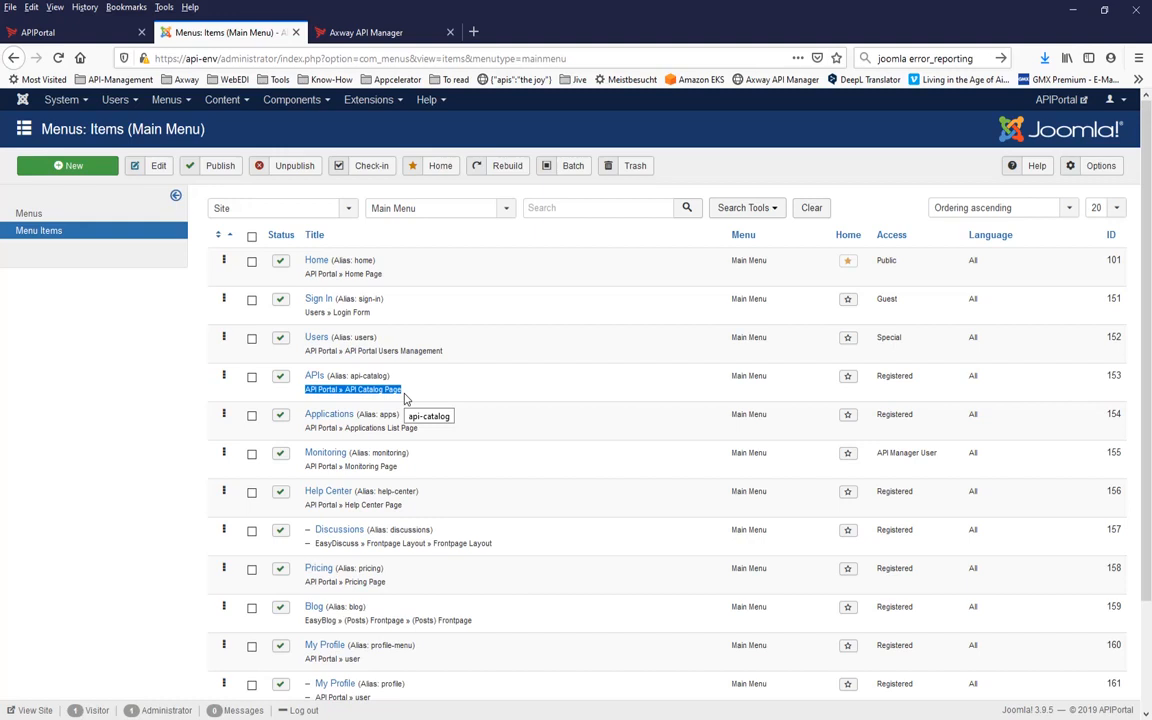
# Step: Create a new Main Menu item titled Healthcare APIs with the API Catalog Page type
pyautogui.click(95, 165)
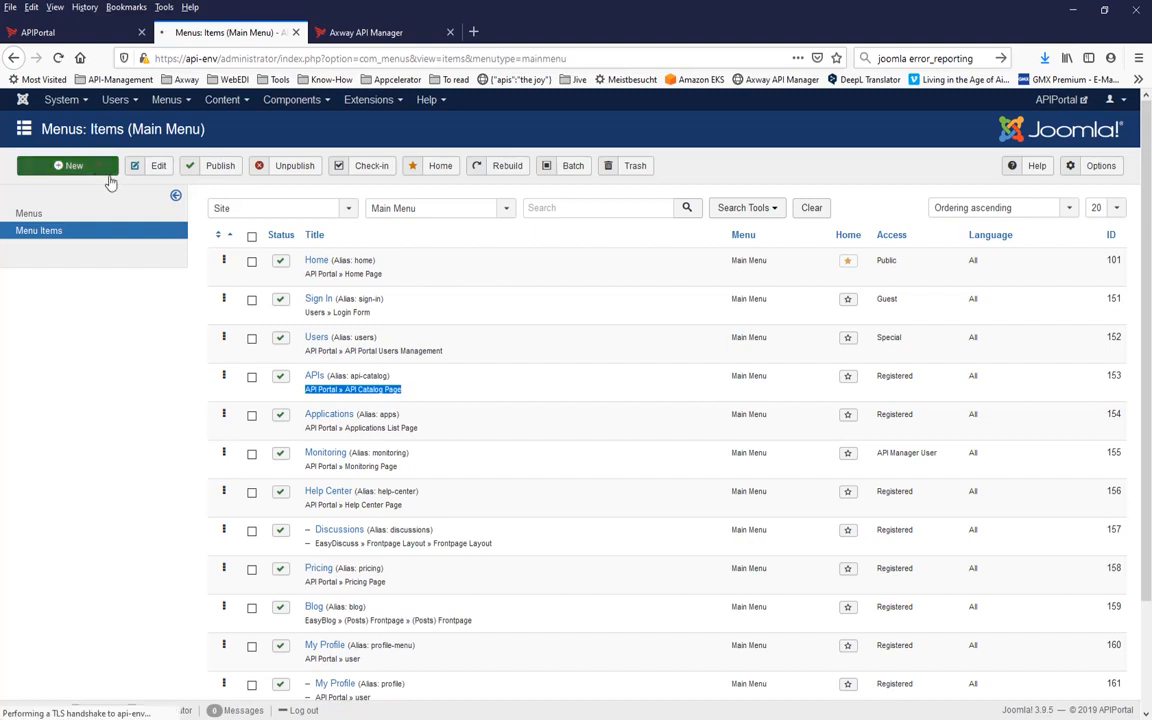
pyautogui.click(165, 211)
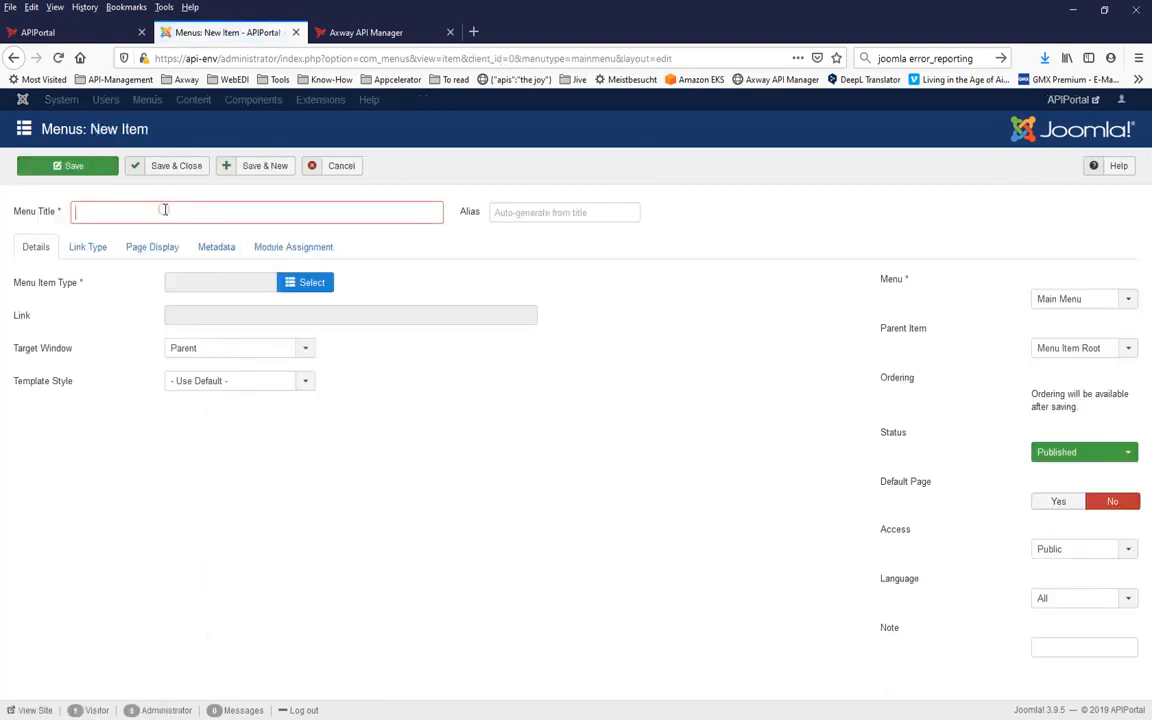
pyautogui.write('Hea')
pyautogui.click(160, 232)
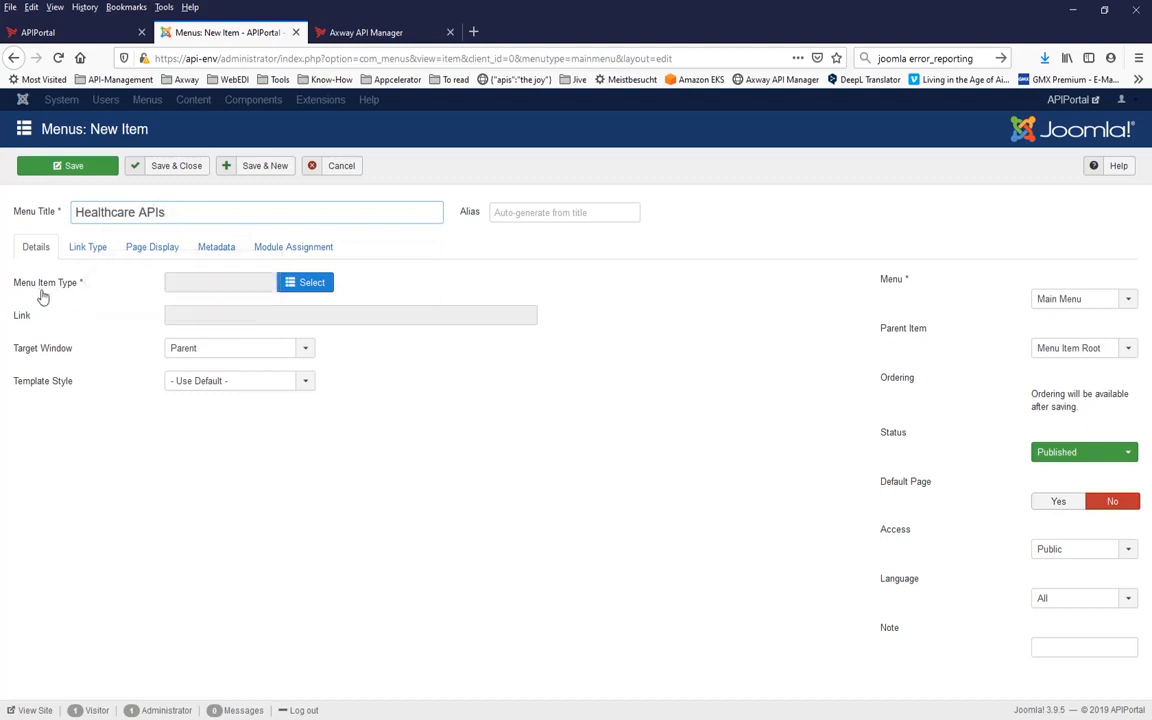
pyautogui.click(307, 290)
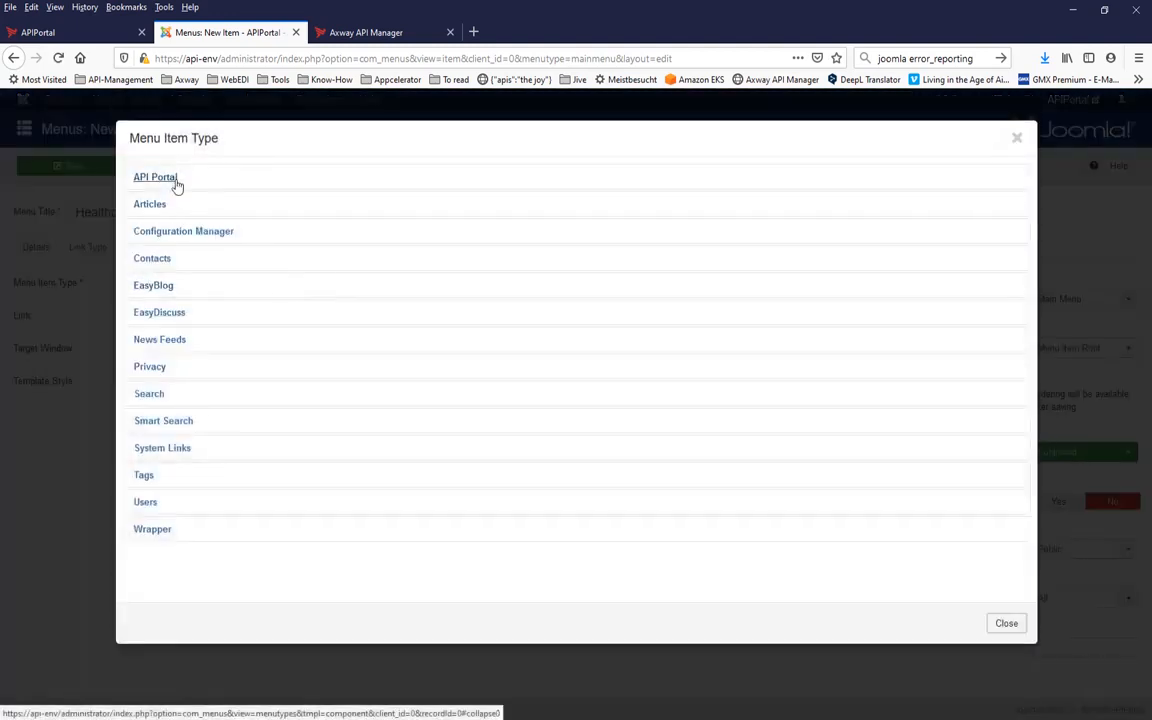
pyautogui.click(160, 179)
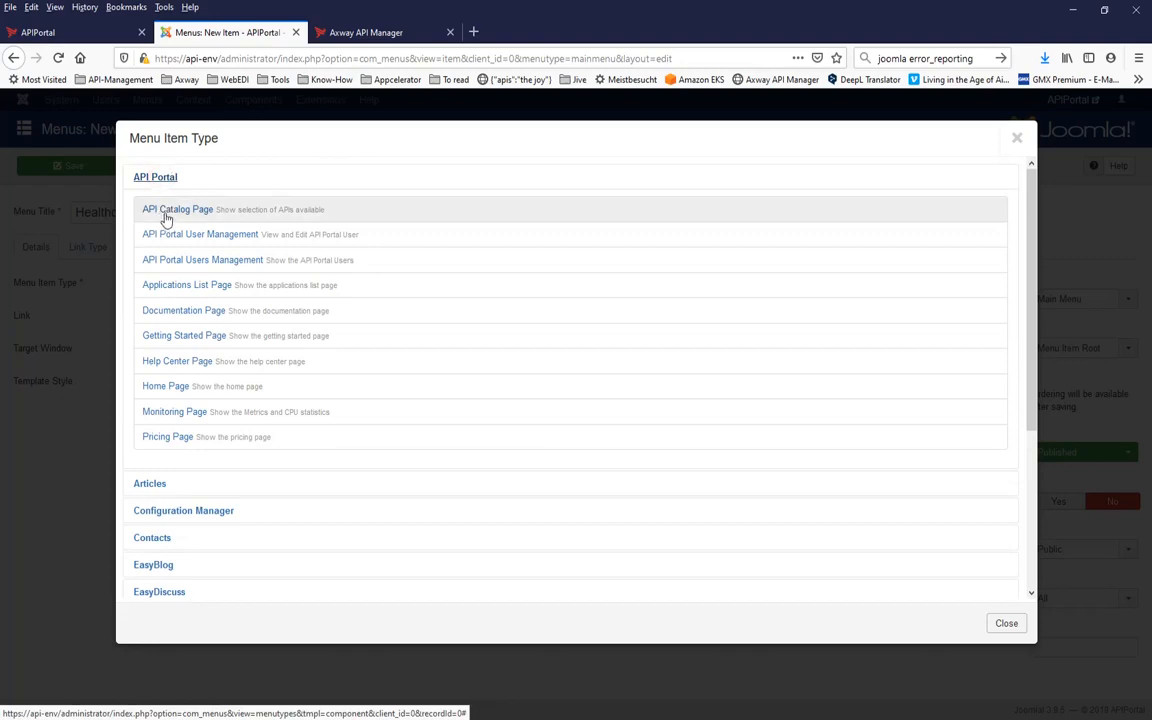
pyautogui.click(166, 219)
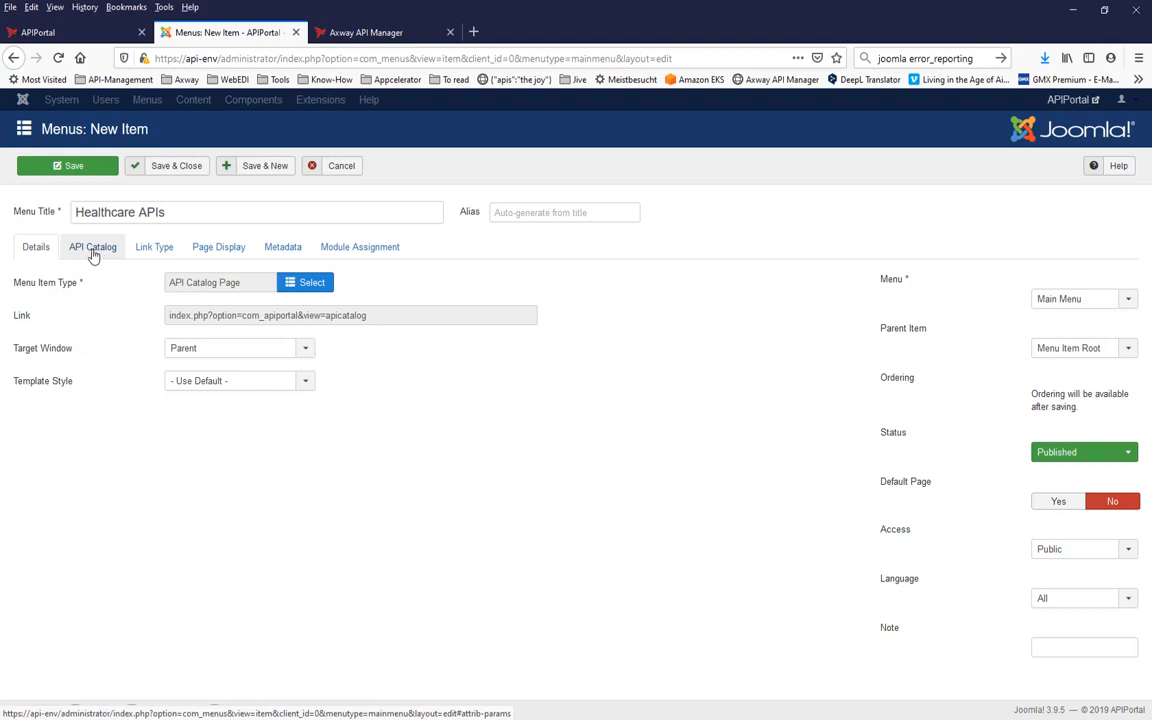
# Step: Restrict the menu item's catalog to list only APIs with tags matching *Healthcare*
pyautogui.click(92, 252)
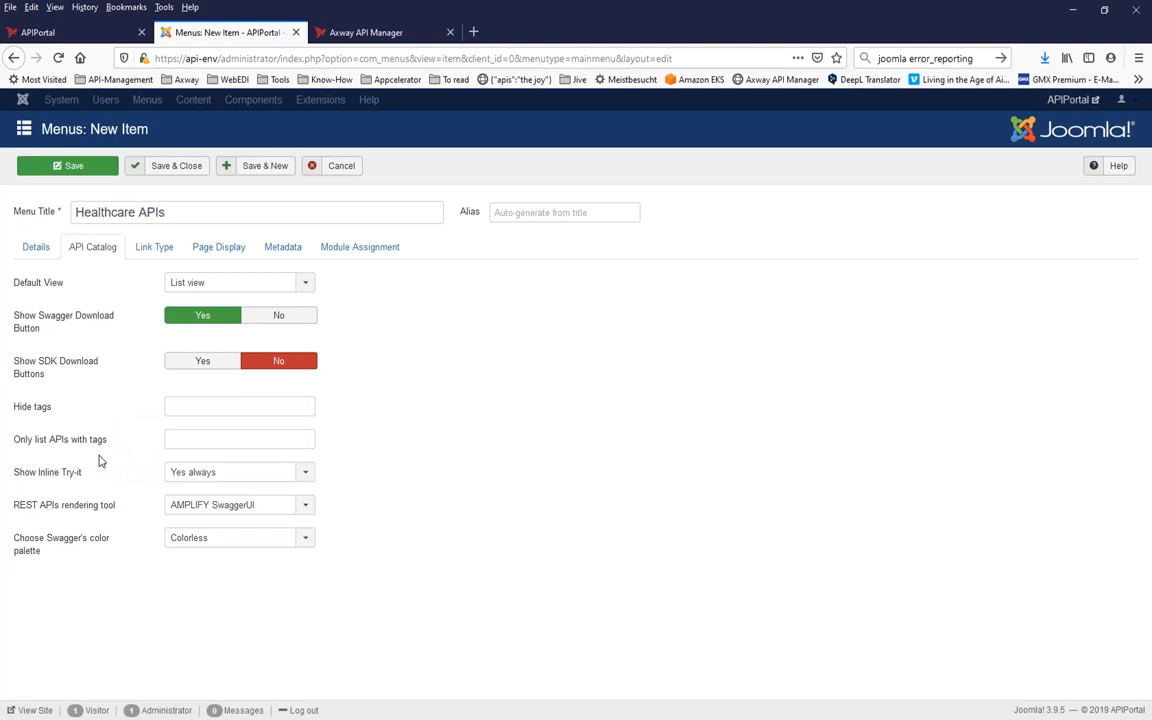
pyautogui.click(199, 441)
pyautogui.write('Hea')
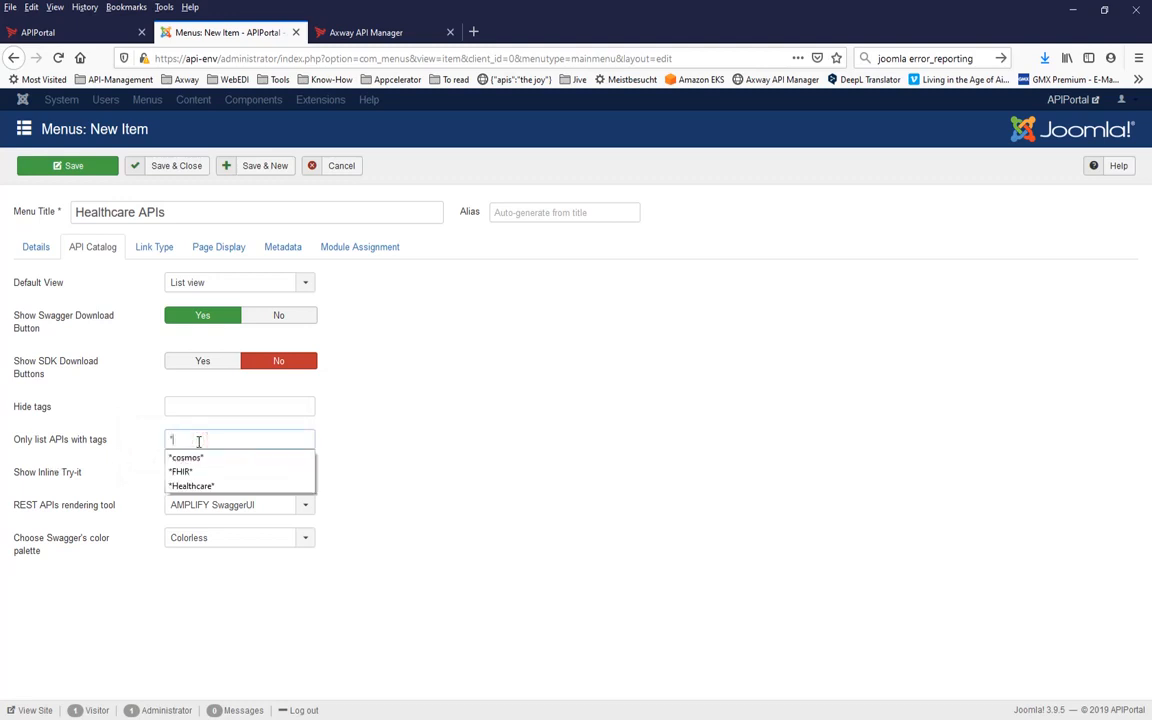
pyautogui.press('Down')
pyautogui.press('Return')
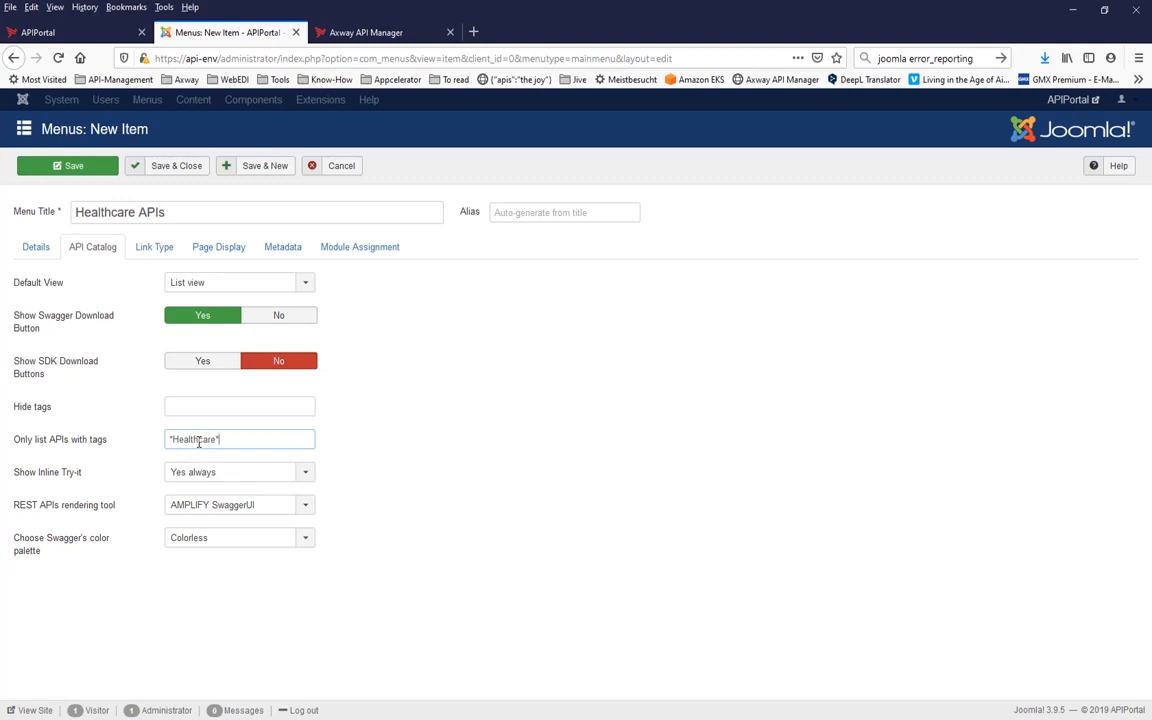
pyautogui.click(388, 446)
pyautogui.click(272, 445)
pyautogui.write(', dasda')
pyautogui.press('BackSpace')
pyautogui.press('BackSpace')
pyautogui.press('BackSpace')
pyautogui.press('BackSpace')
pyautogui.press('BackSpace')
pyautogui.press('BackSpace')
pyautogui.press('BackSpace')
pyautogui.click(390, 468)
# Step: Place the Healthcare APIs menu item under the APIs parent item and save it
pyautogui.click(36, 247)
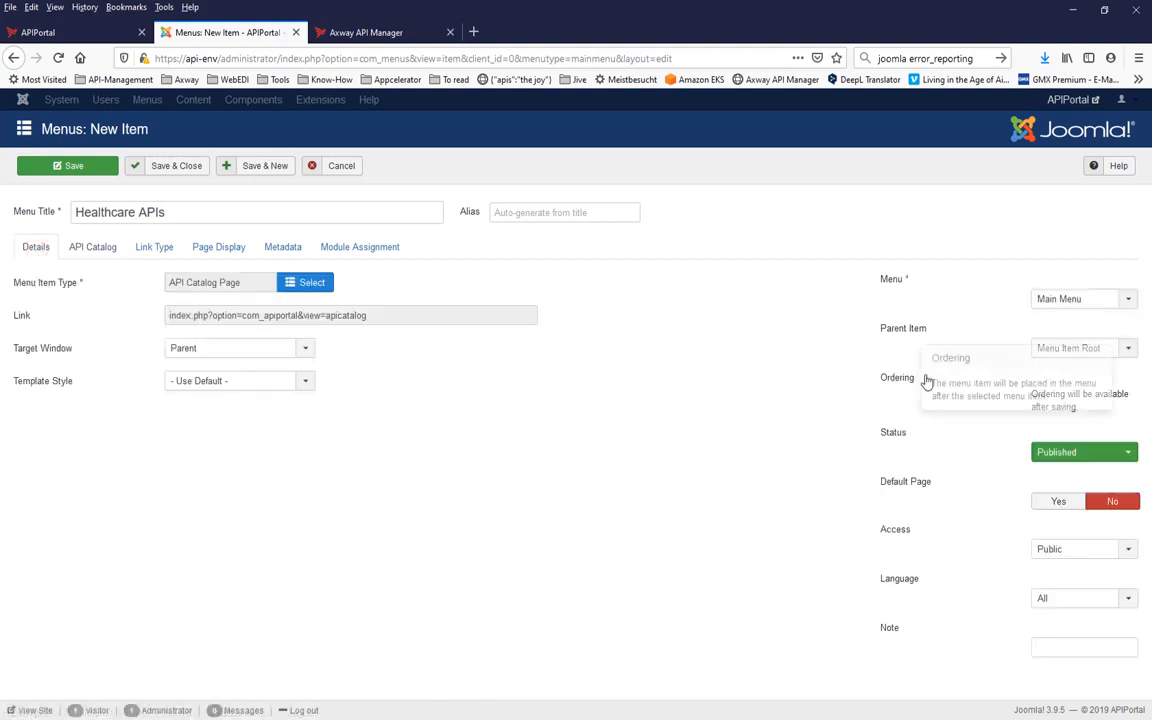
pyautogui.click(1088, 348)
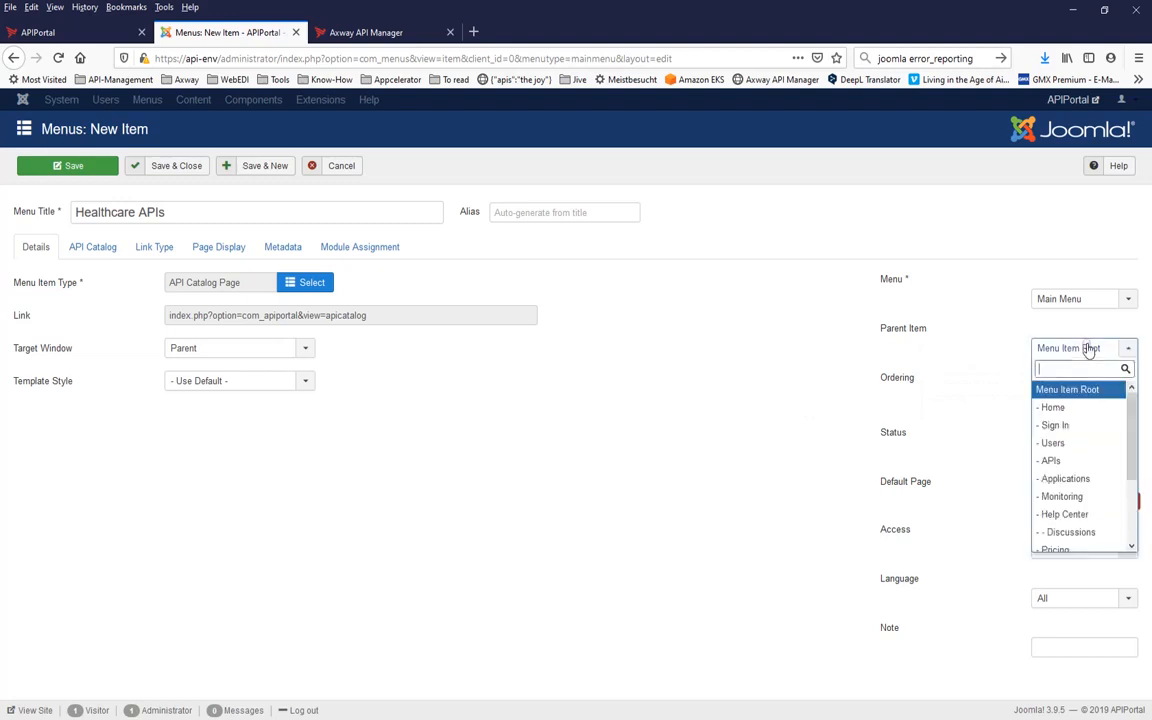
pyautogui.click(1082, 462)
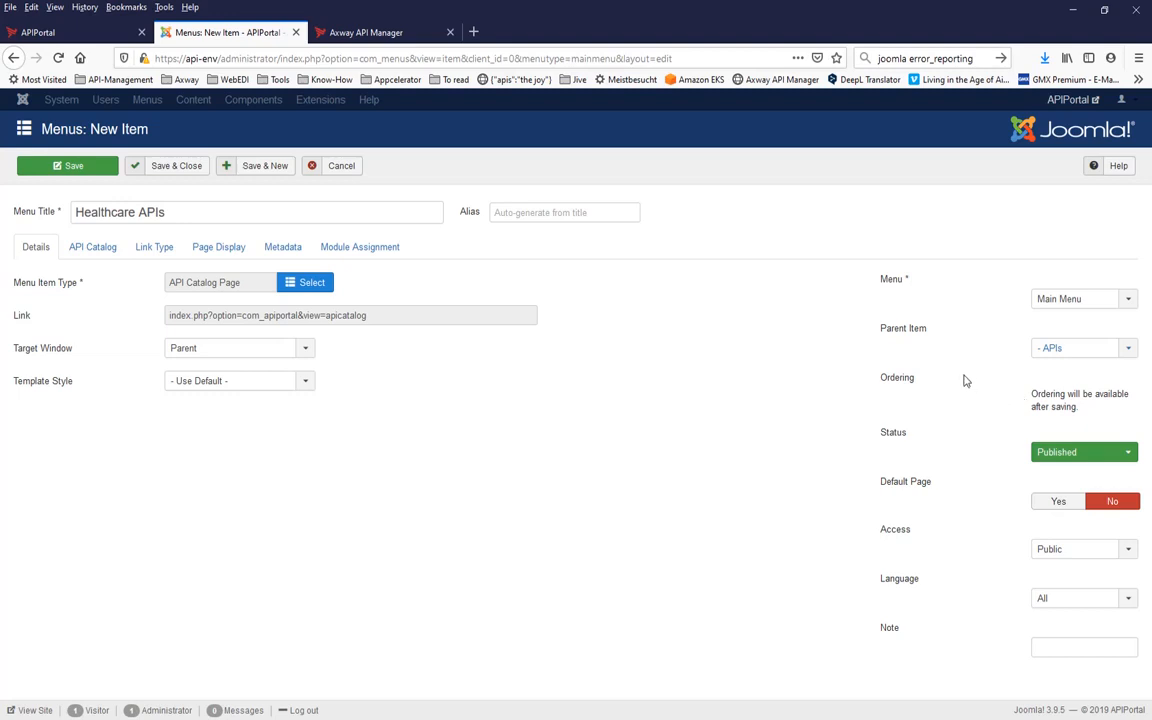
pyautogui.click(62, 170)
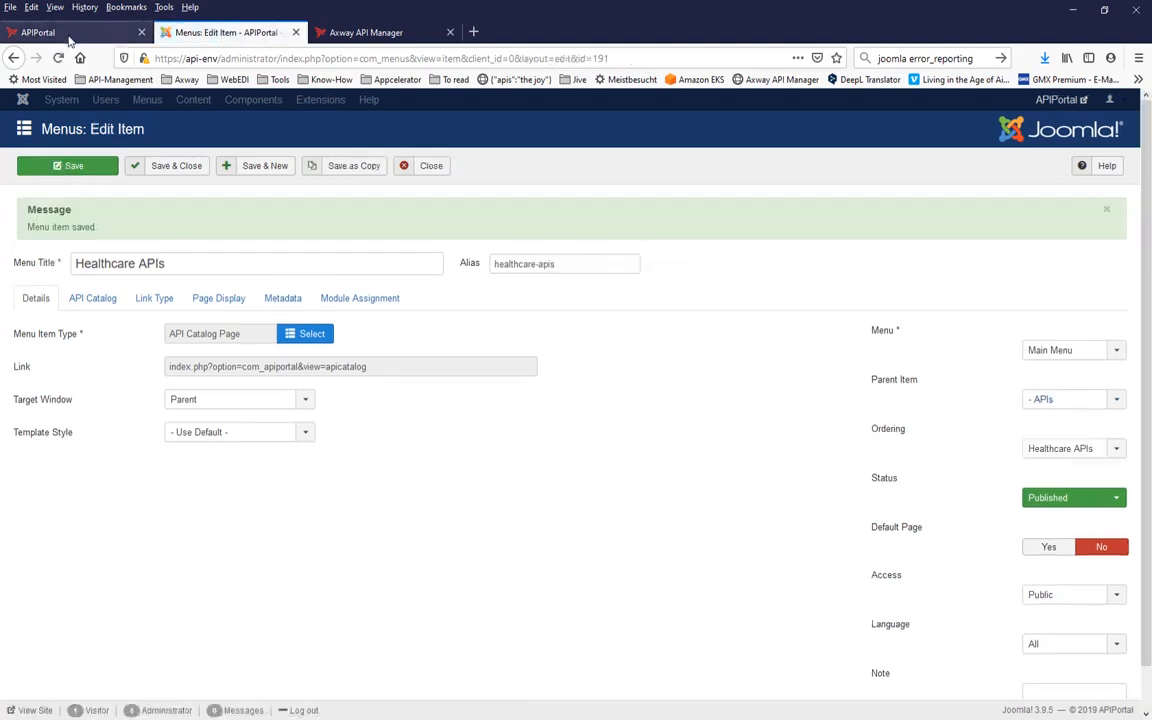
# Step: Reload the API Portal page and review the APIs listed by the new Healthcare APIs entry under APIs
pyautogui.click(70, 40)
pyautogui.click(58, 58)
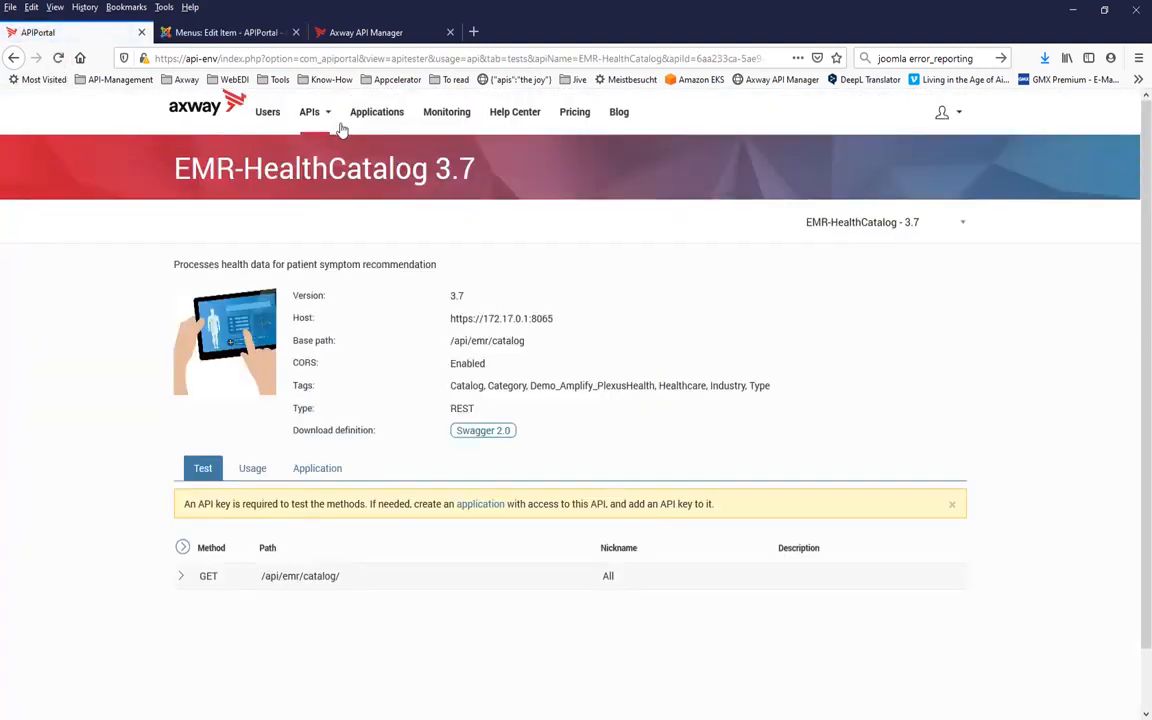
pyautogui.click(329, 121)
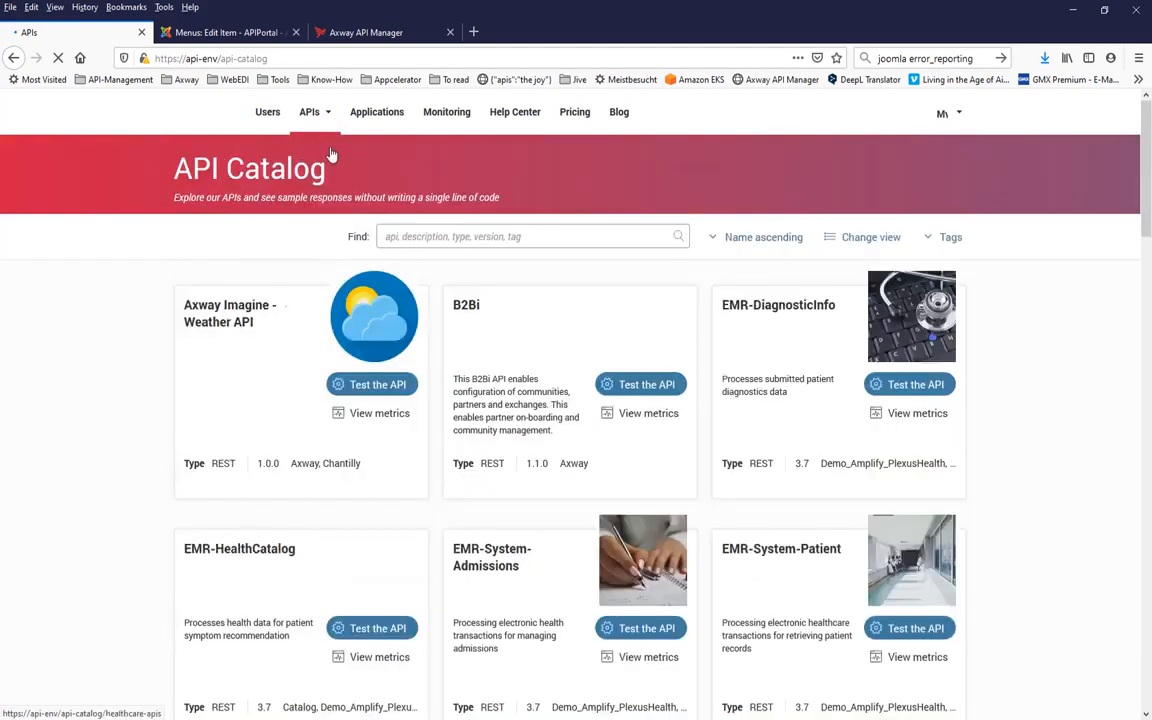
pyautogui.moveTo(329, 118)
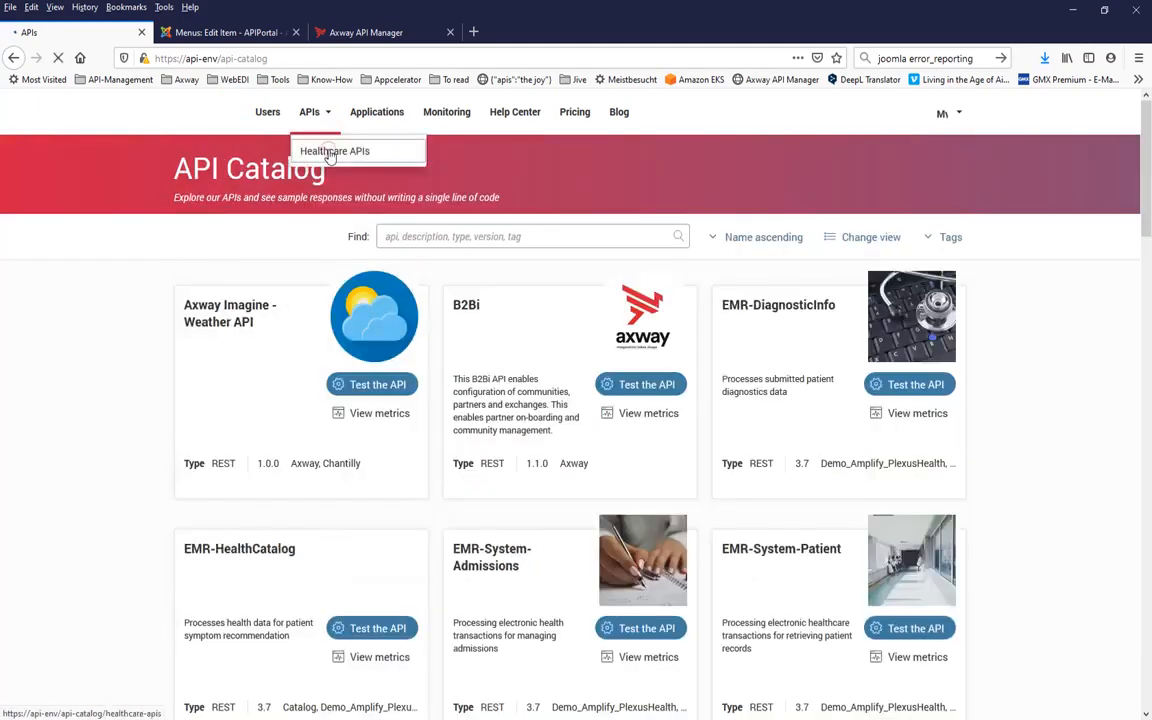
pyautogui.click(331, 153)
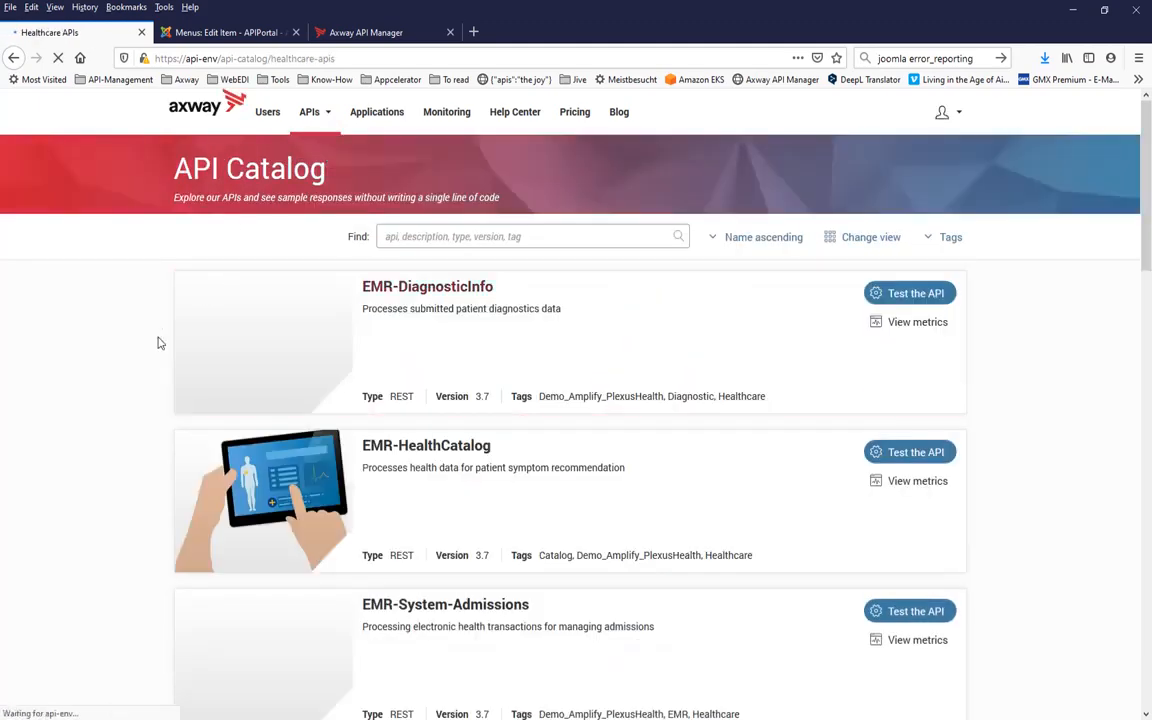
pyautogui.scroll(-10, 157, 343)
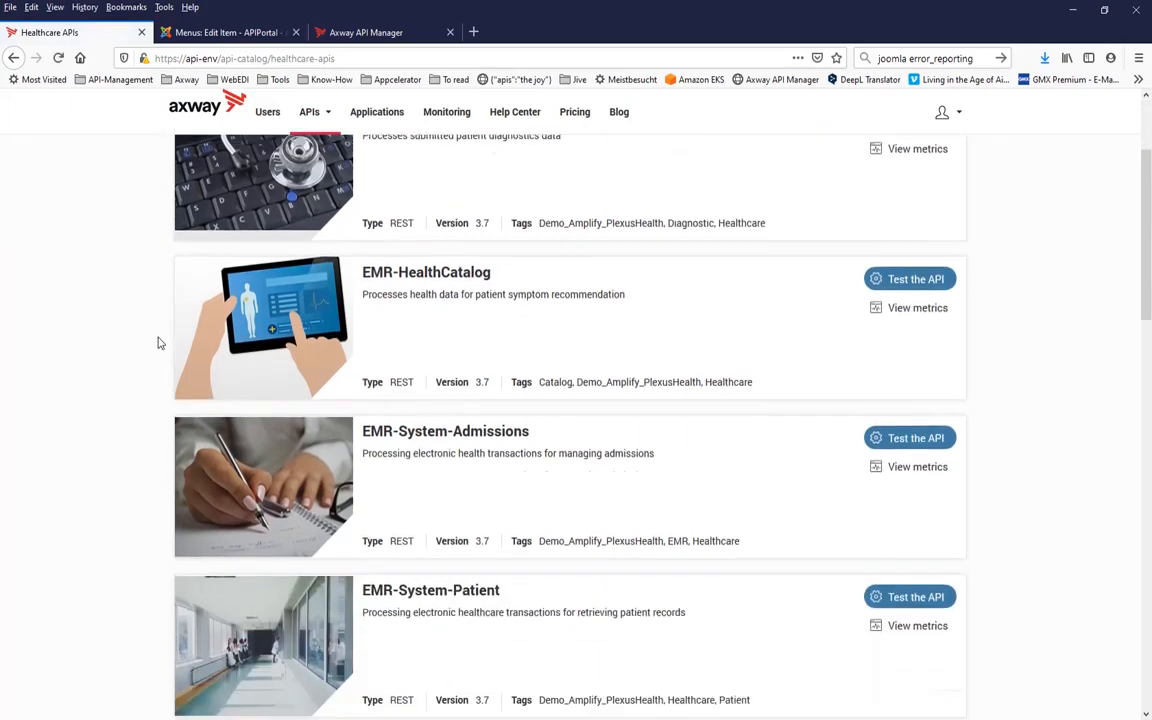
pyautogui.scroll(-3, 157, 343)
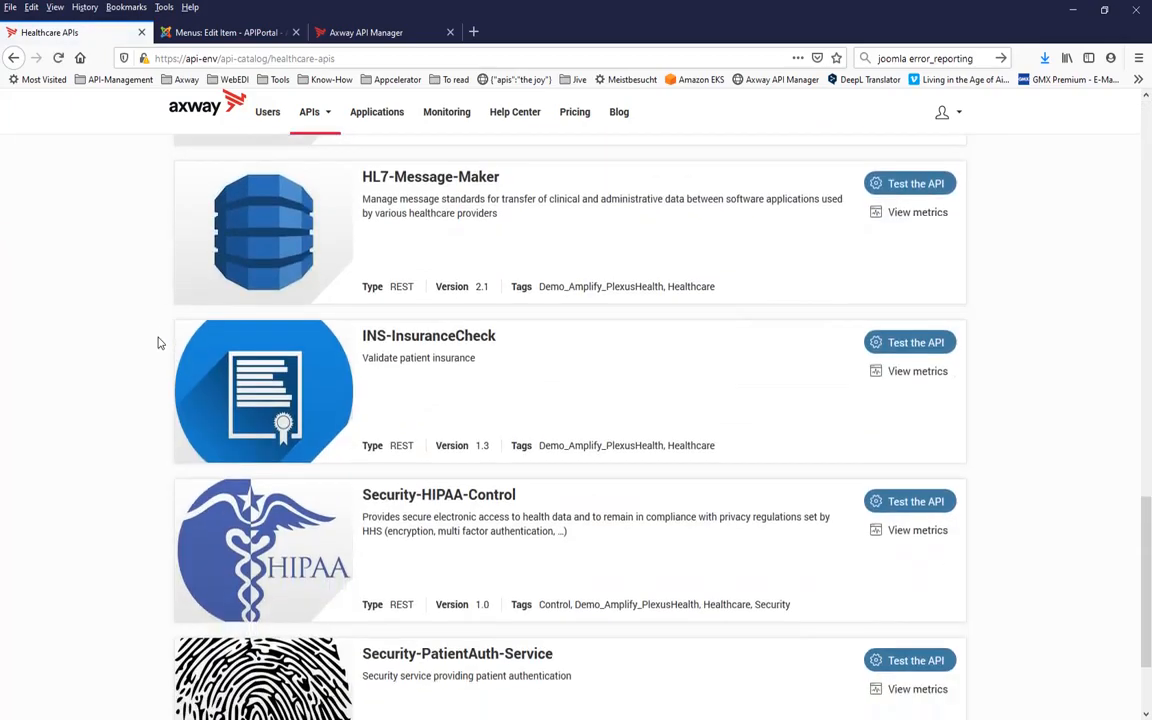
pyautogui.scroll(10, 157, 343)
pyautogui.scroll(5, 157, 343)
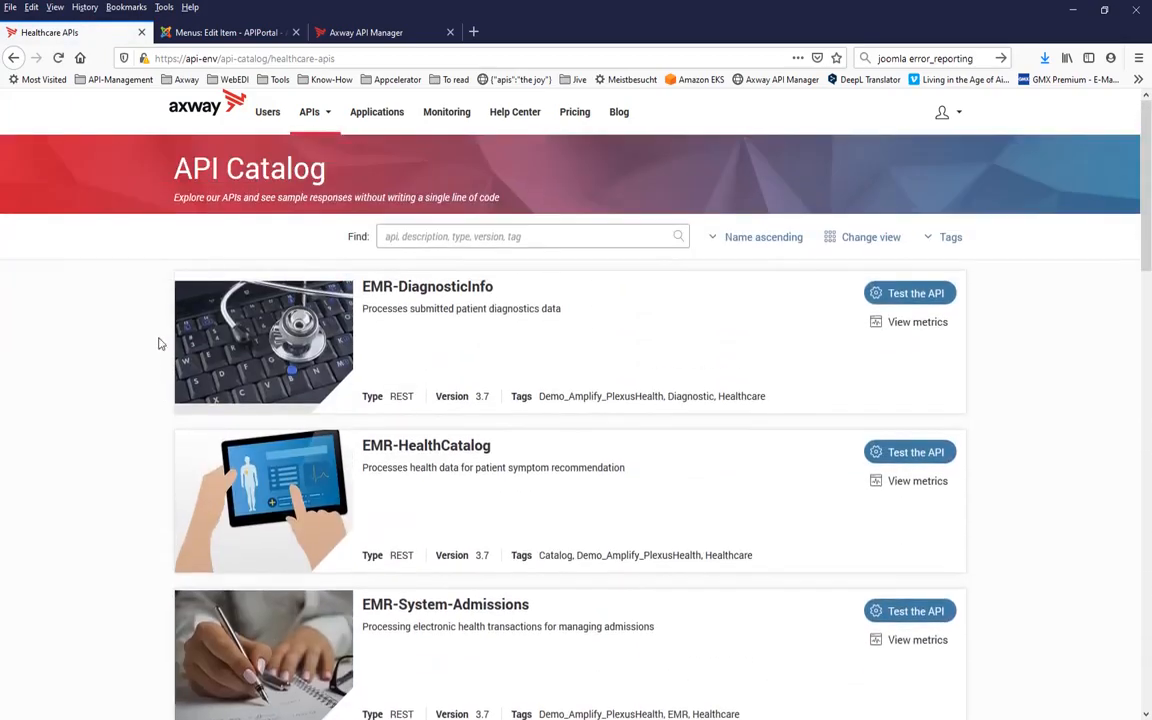
# Step: Reopen the full API catalog and look through its APIs to compare it with the filtered list
pyautogui.click(310, 113)
pyautogui.click(316, 118)
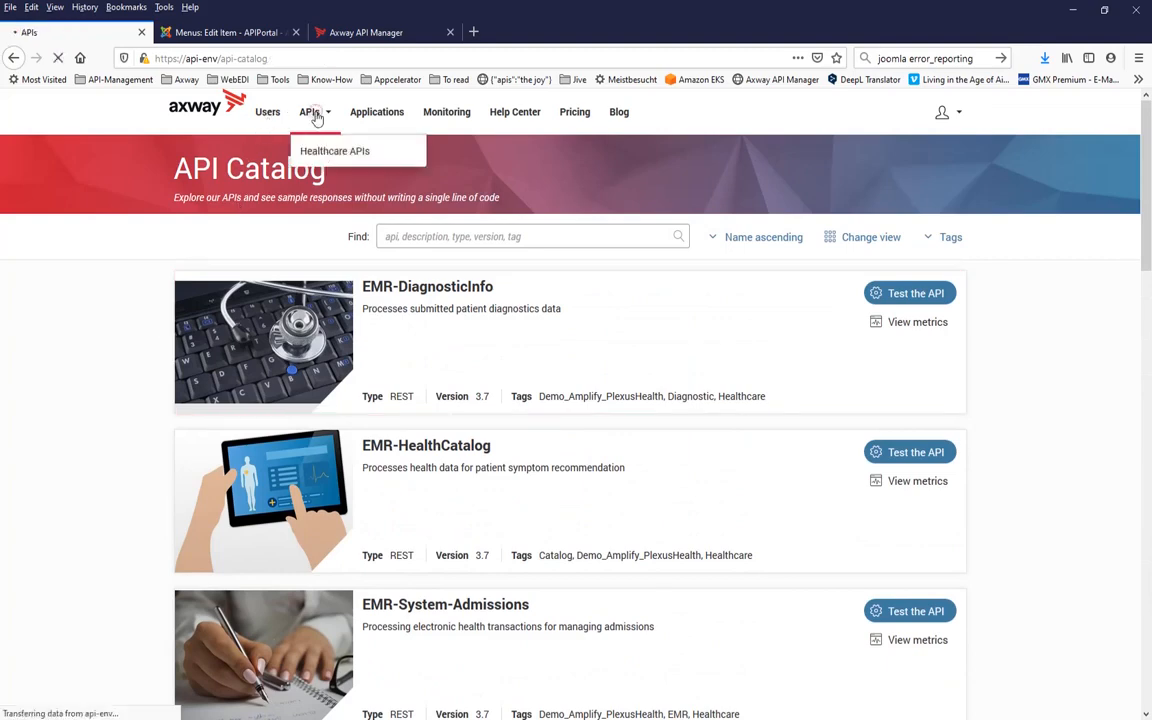
pyautogui.scroll(-2, 185, 437)
pyautogui.scroll(-10, 185, 437)
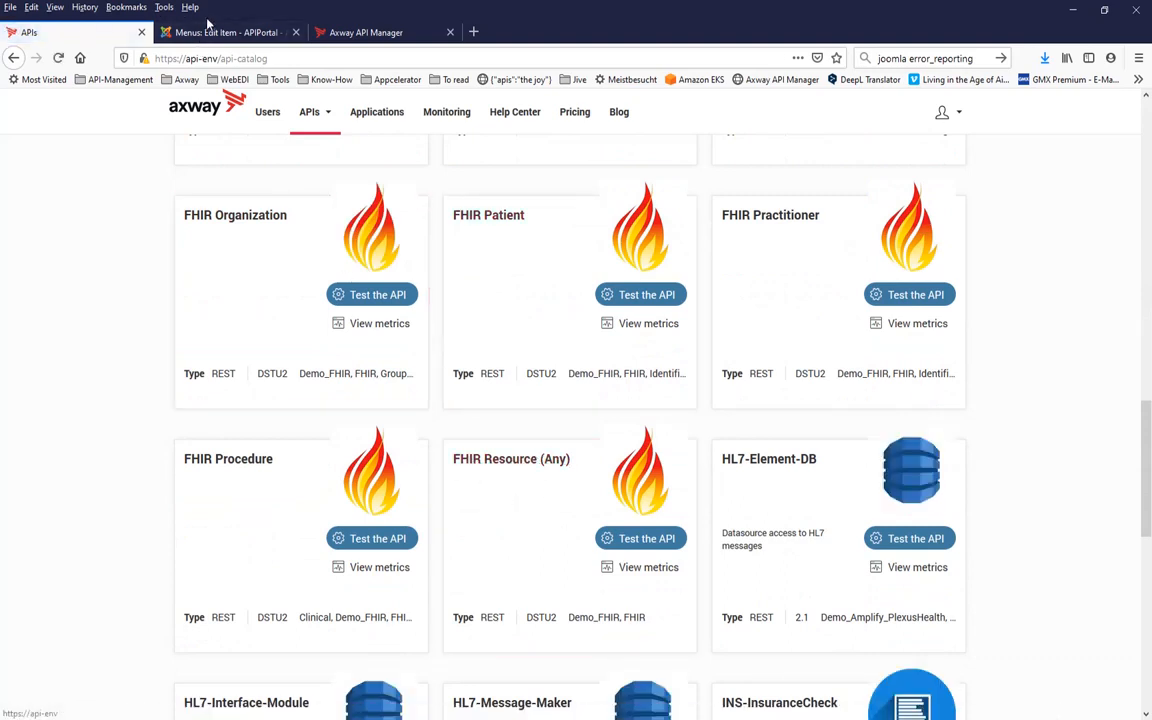
# Step: Return to the Joomla menu item editor, retitle the Healthcare APIs item as FHIR APIs and clear its alias
pyautogui.click(221, 30)
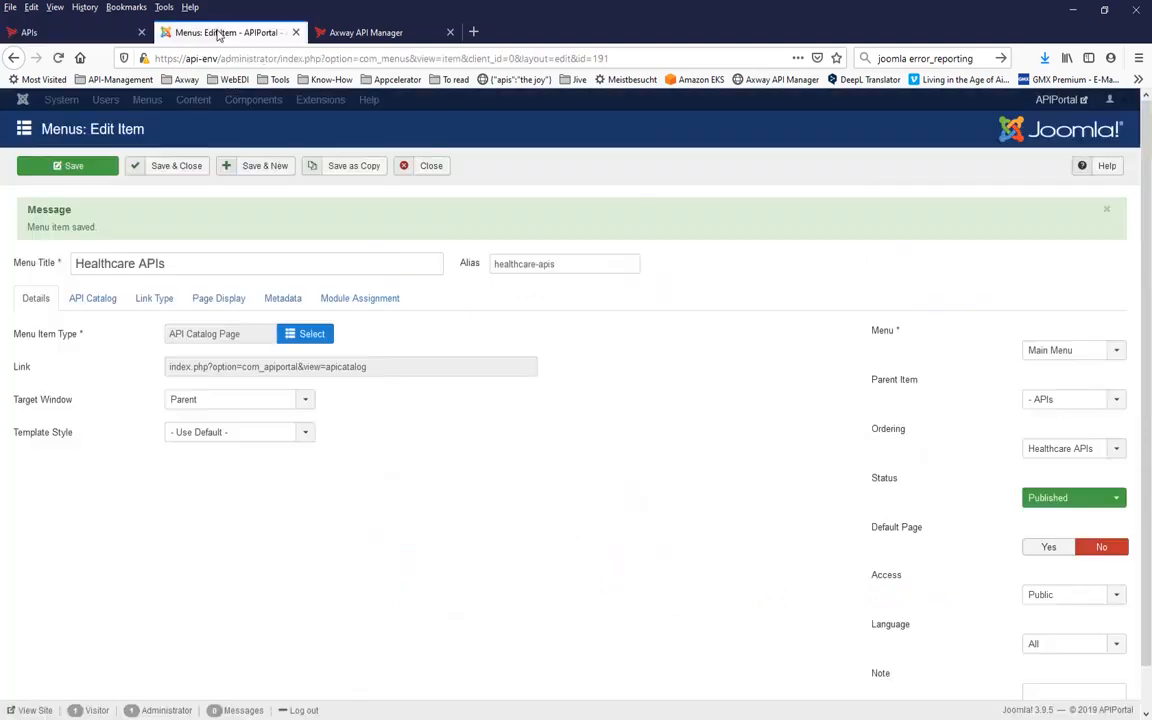
pyautogui.doubleClick(135, 262)
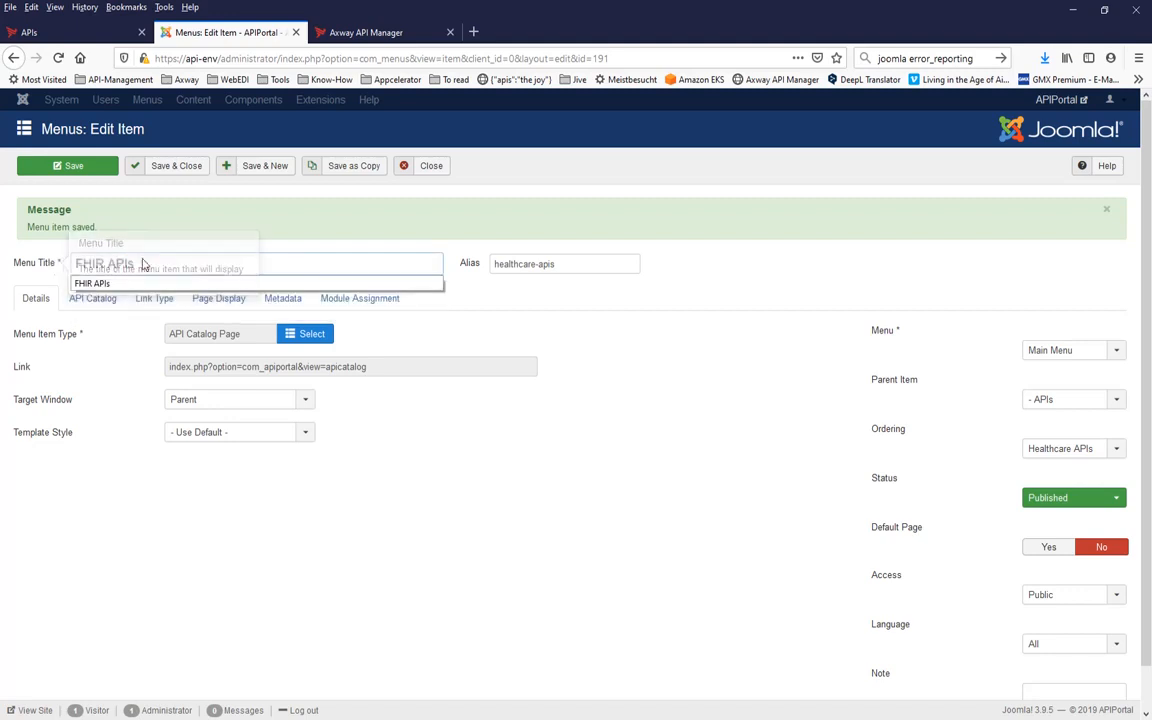
pyautogui.click(101, 285)
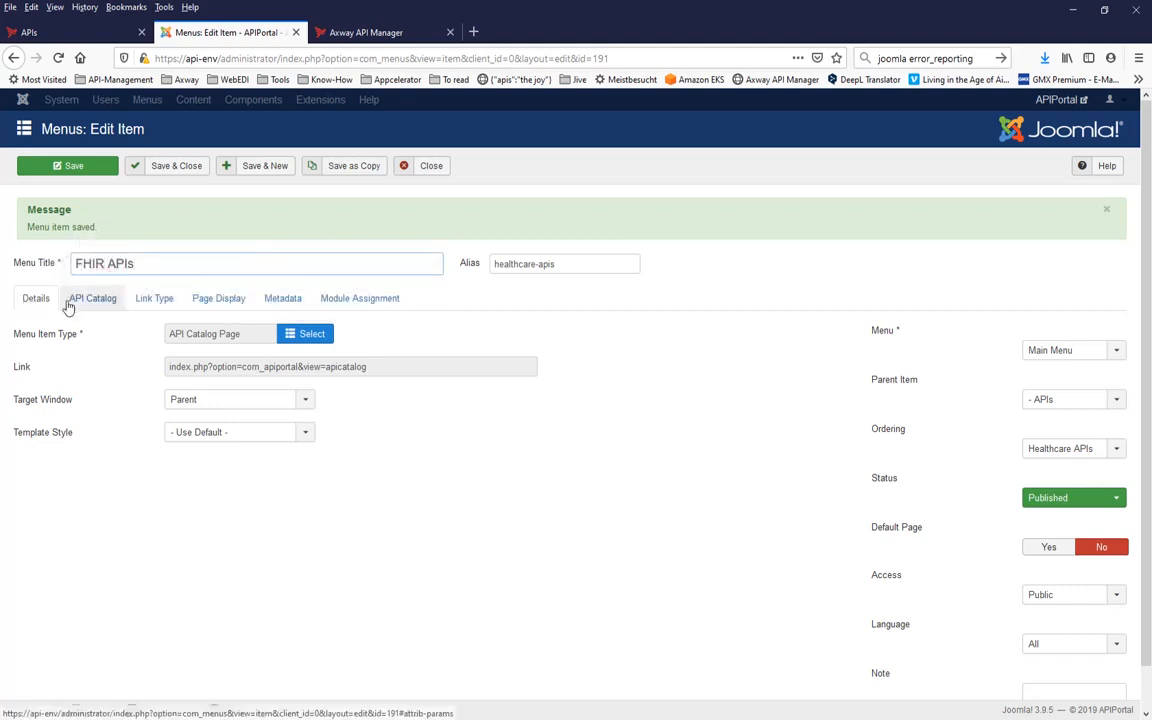
pyautogui.tripleClick(586, 260)
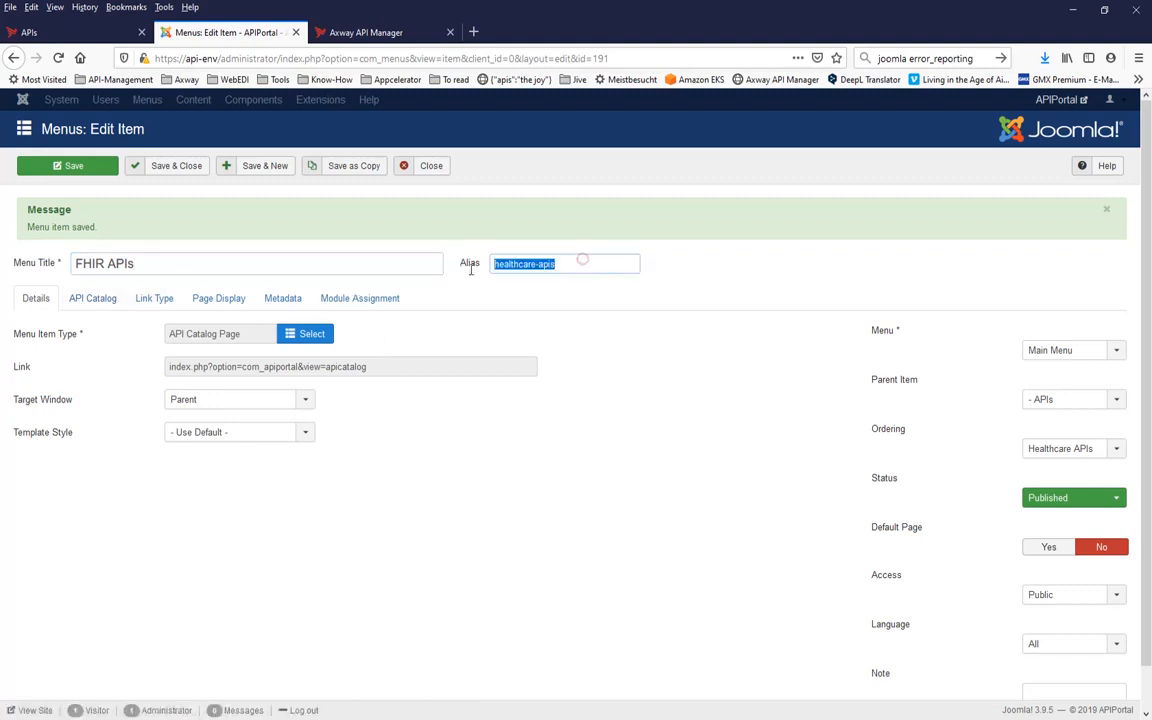
pyautogui.press('Delete')
pyautogui.click(650, 348)
# Step: Restrict the item's catalog to APIs with tags matching *FHIR* and save it as a copy
pyautogui.click(95, 299)
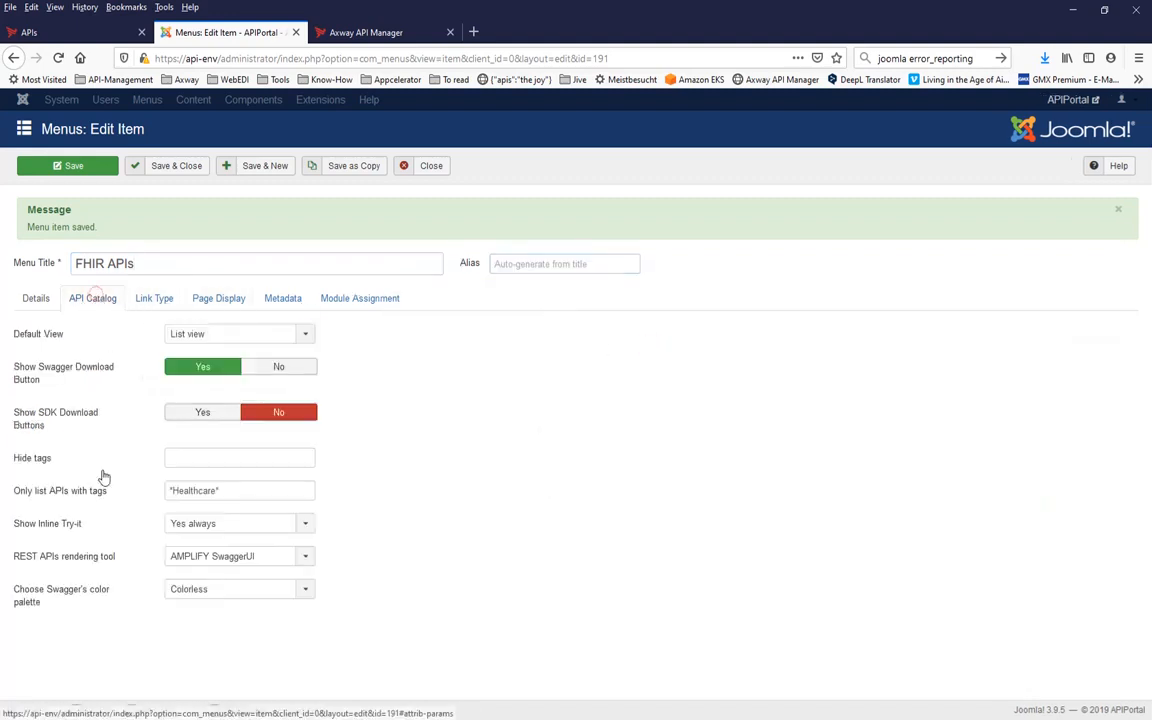
pyautogui.doubleClick(190, 490)
pyautogui.write('FHIR')
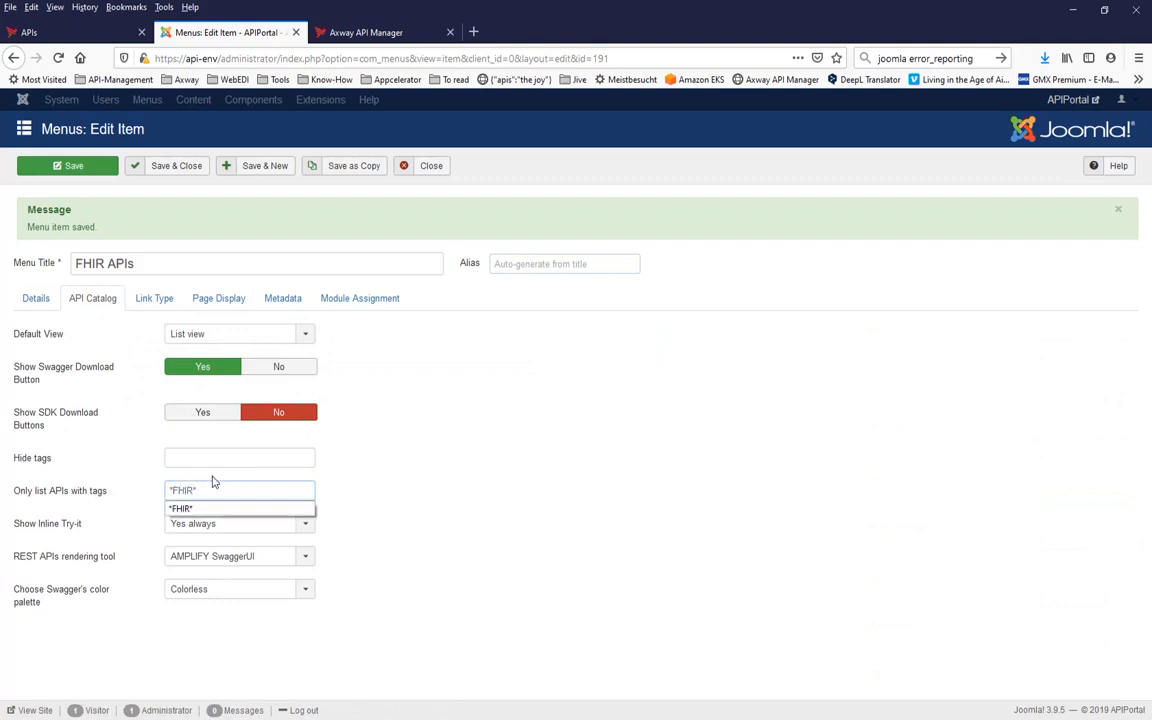
pyautogui.click(390, 452)
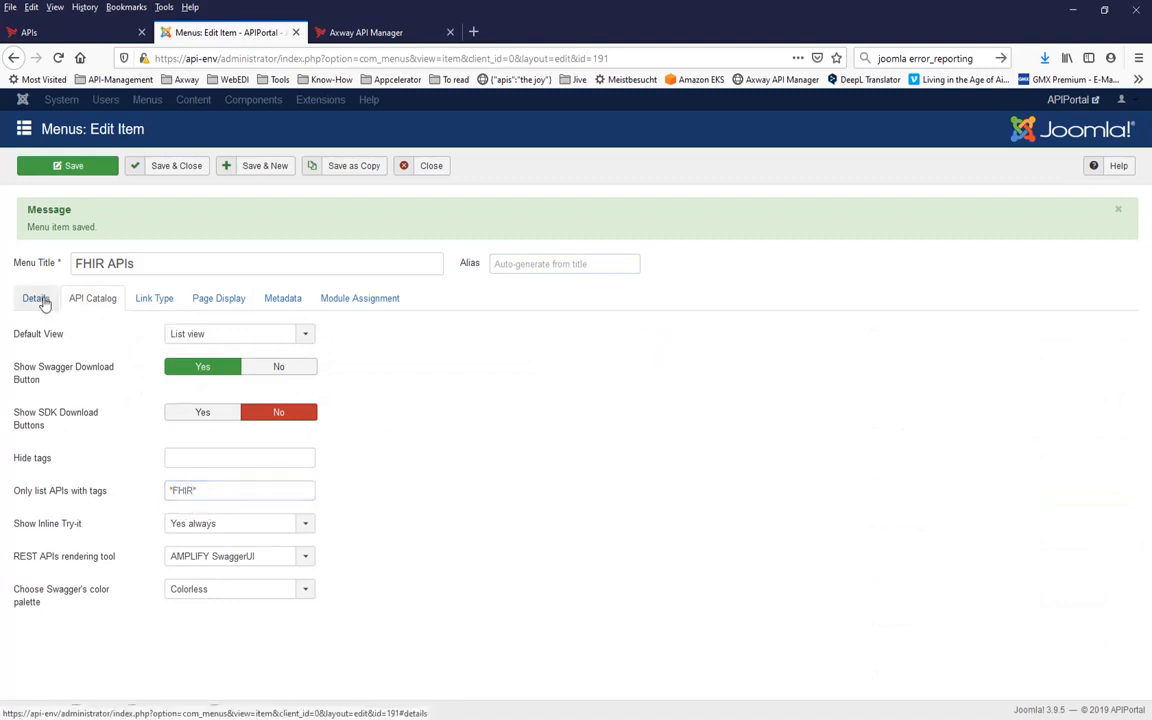
pyautogui.click(370, 166)
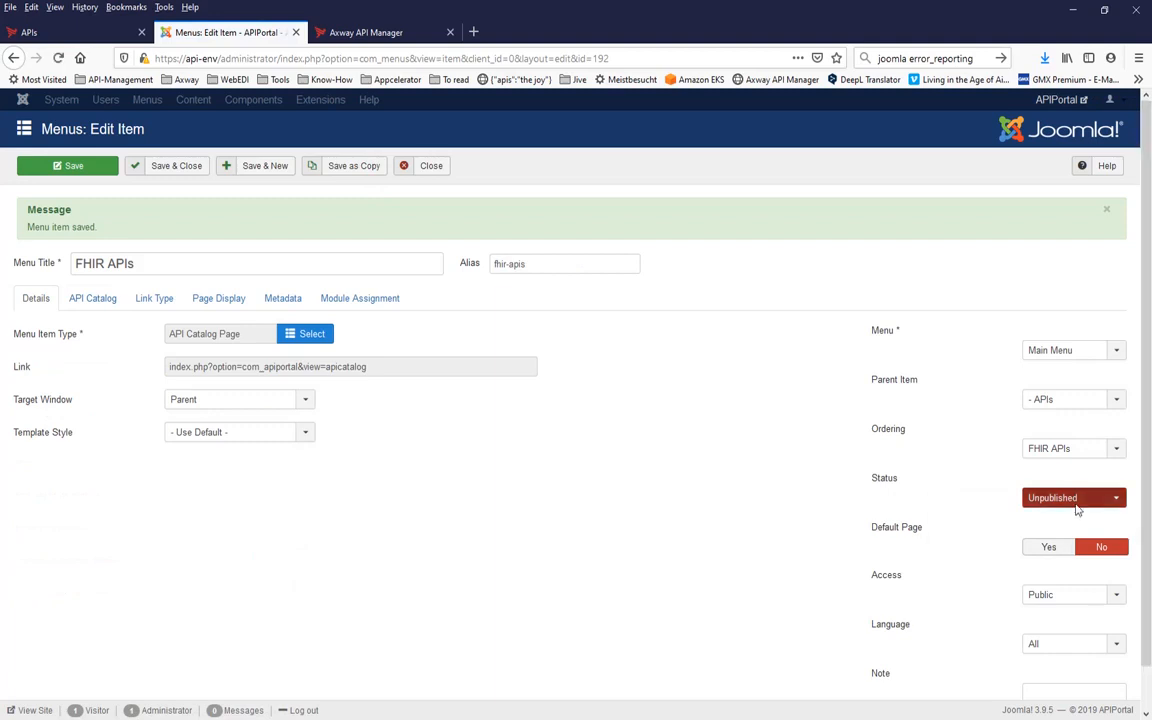
# Step: Set the FHIR APIs menu item's status to Published and save it
pyautogui.click(1074, 498)
pyautogui.click(1042, 515)
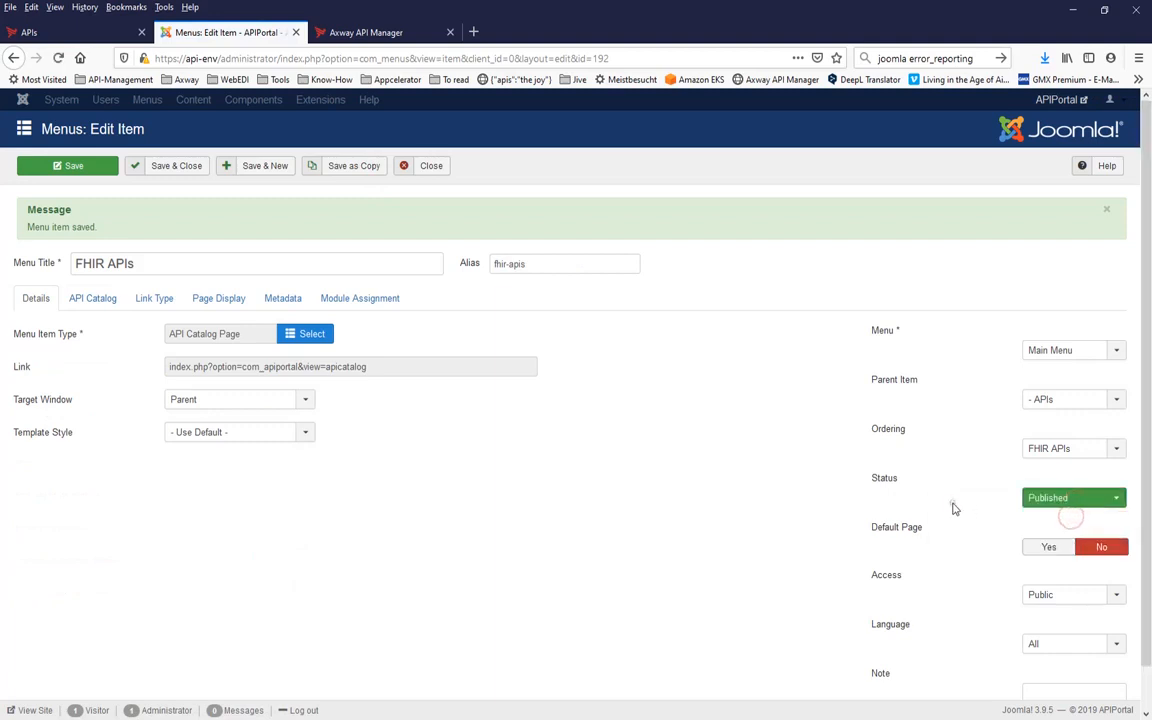
pyautogui.click(76, 168)
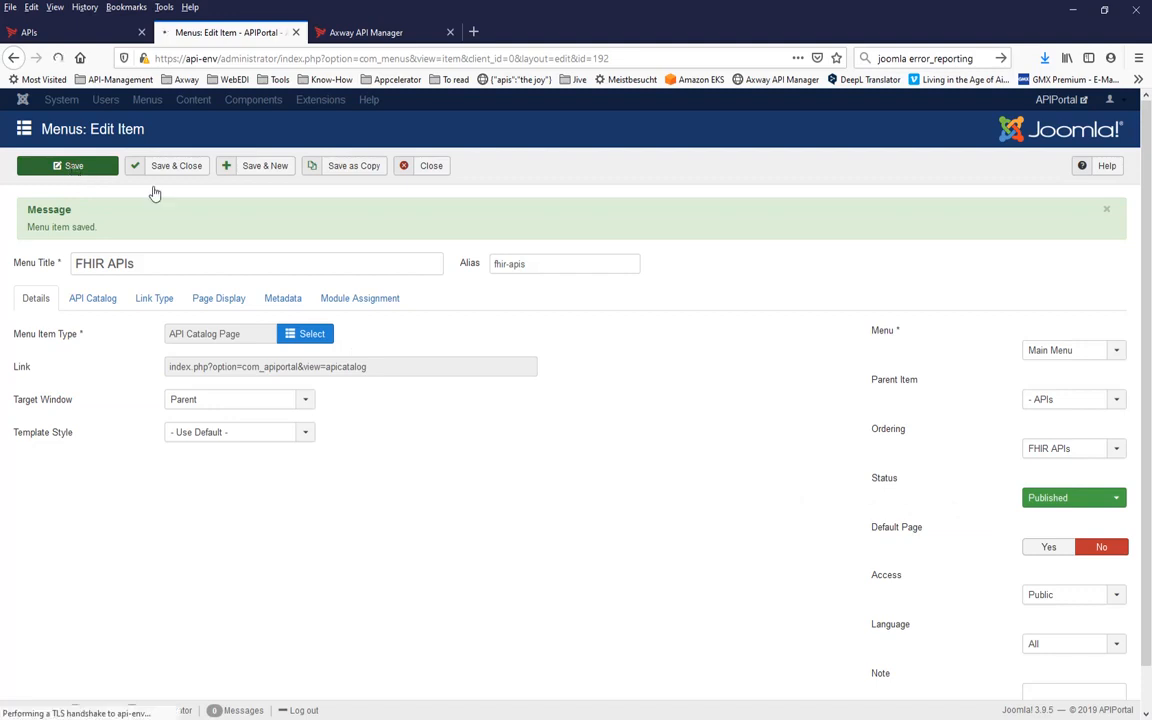
# Step: Reload the API Portal page and review the APIs listed by the FHIR APIs entry under APIs
pyautogui.click(88, 38)
pyautogui.click(58, 57)
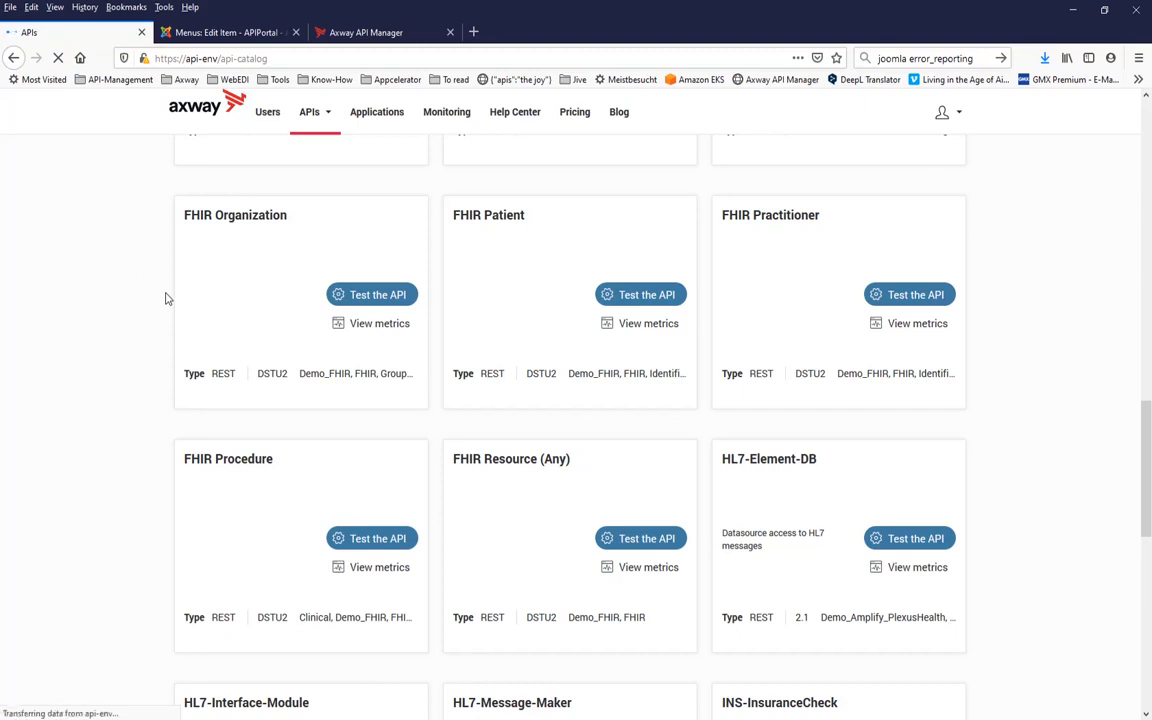
pyautogui.moveTo(312, 114)
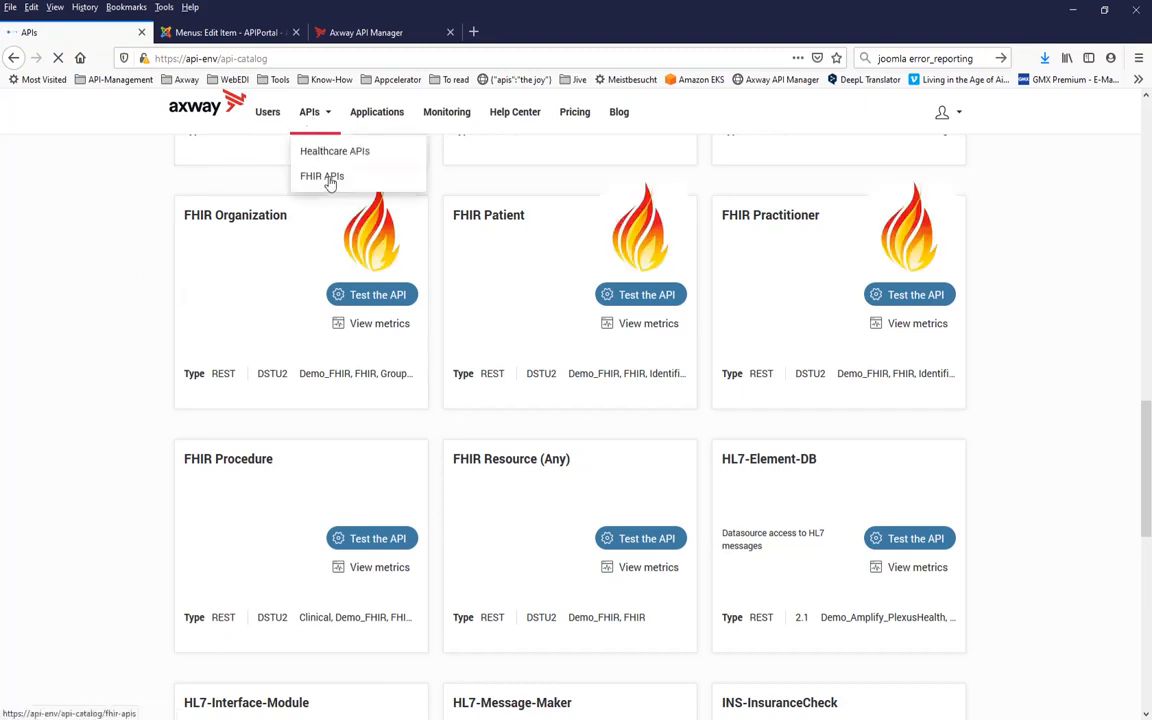
pyautogui.click(330, 179)
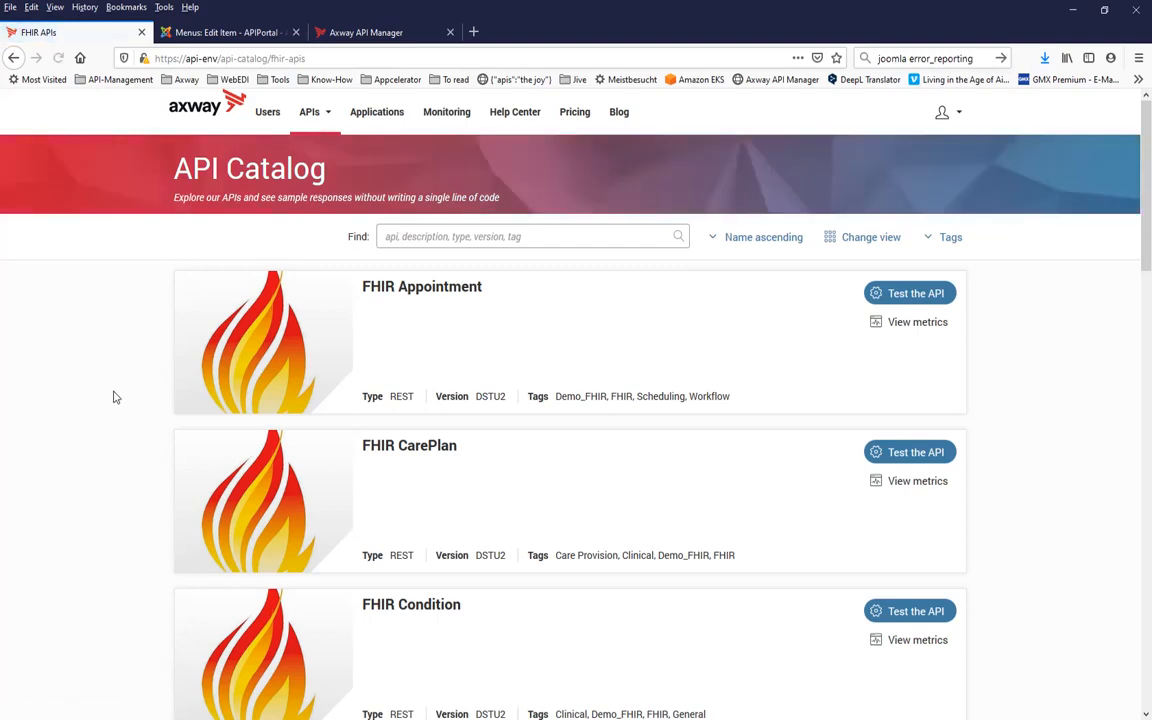
pyautogui.scroll(-5, 138, 398)
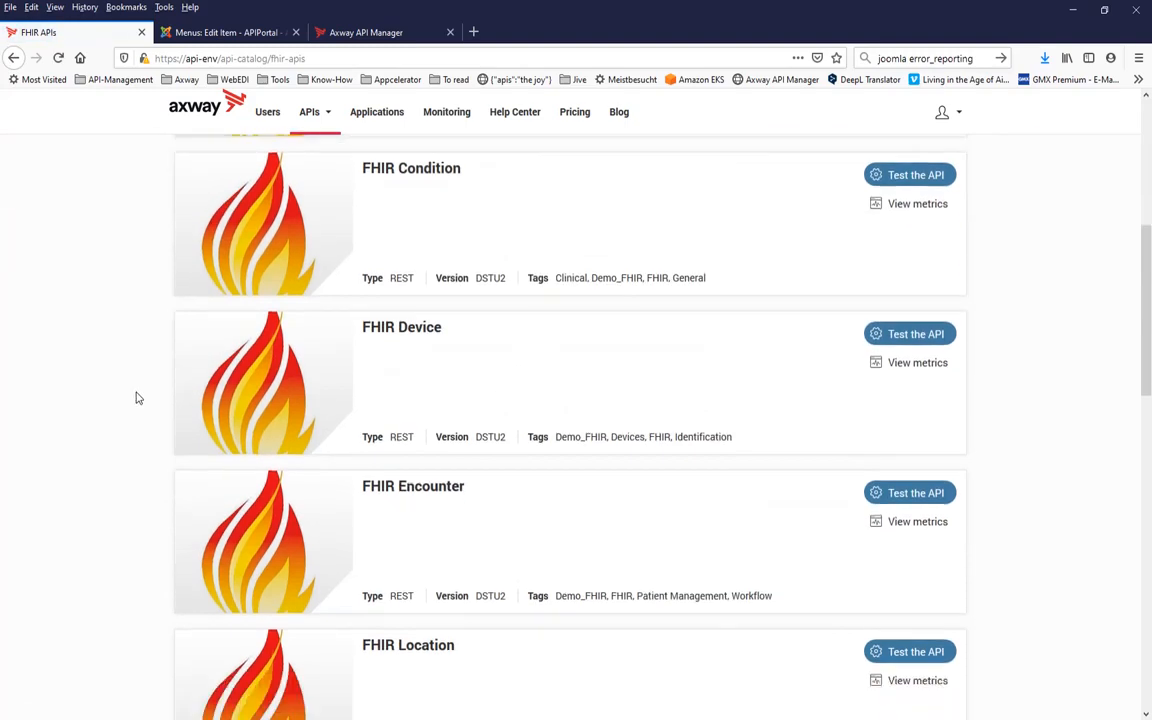
pyautogui.scroll(5, 138, 398)
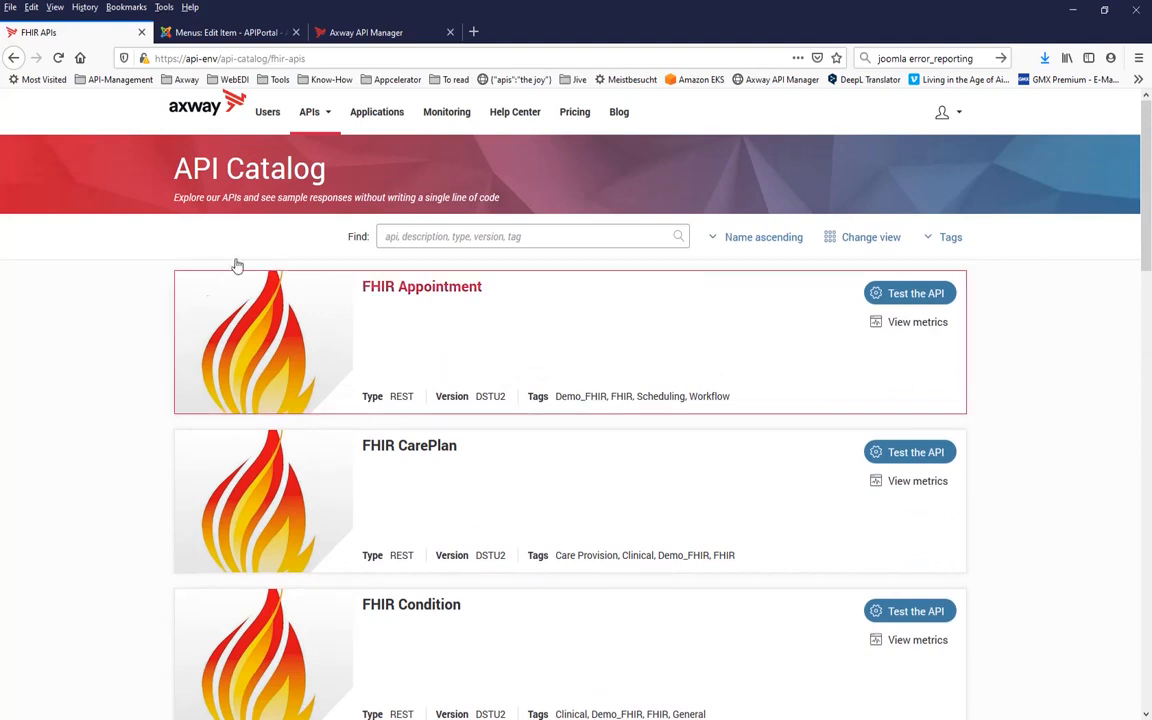
# Step: Open the portal's unfiltered API catalog from the APIs entry and look through its listed APIs
pyautogui.moveTo(303, 118)
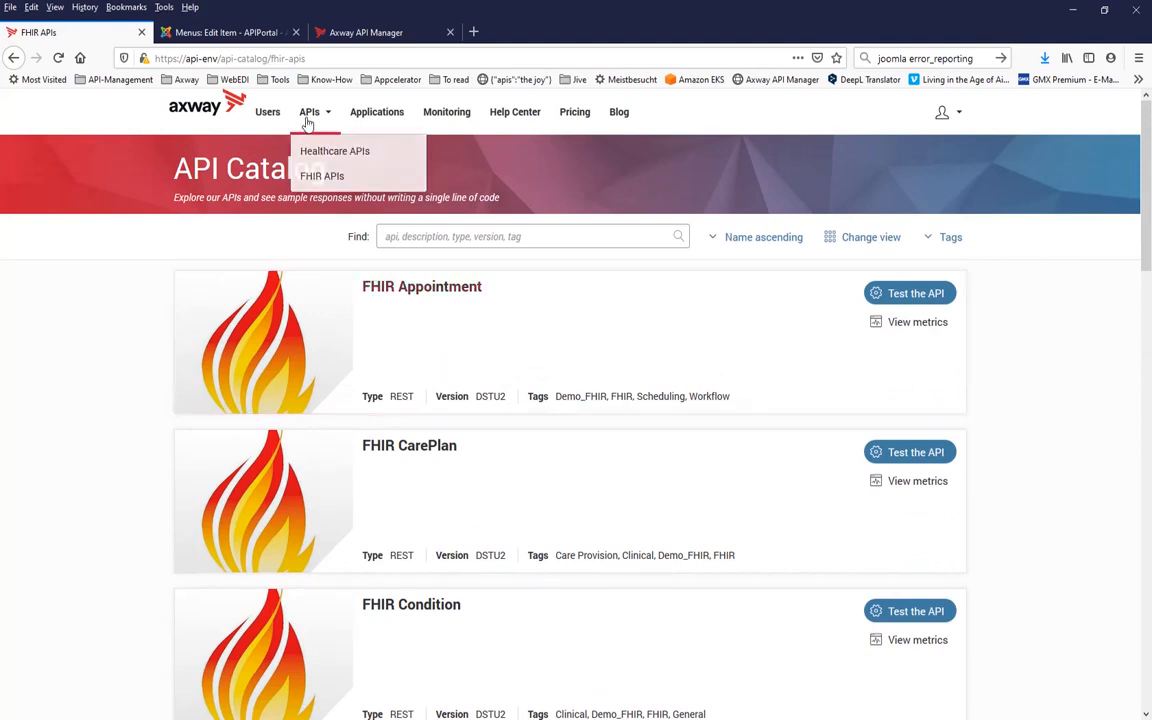
pyautogui.click(310, 117)
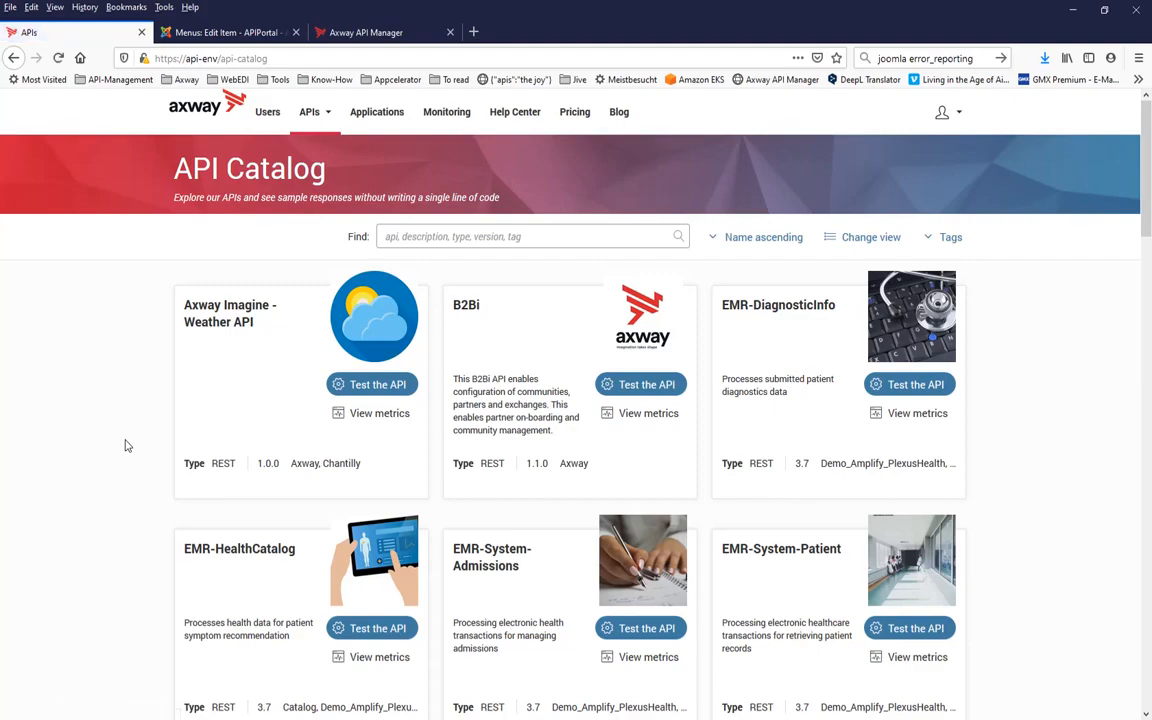
pyautogui.scroll(-10, 125, 445)
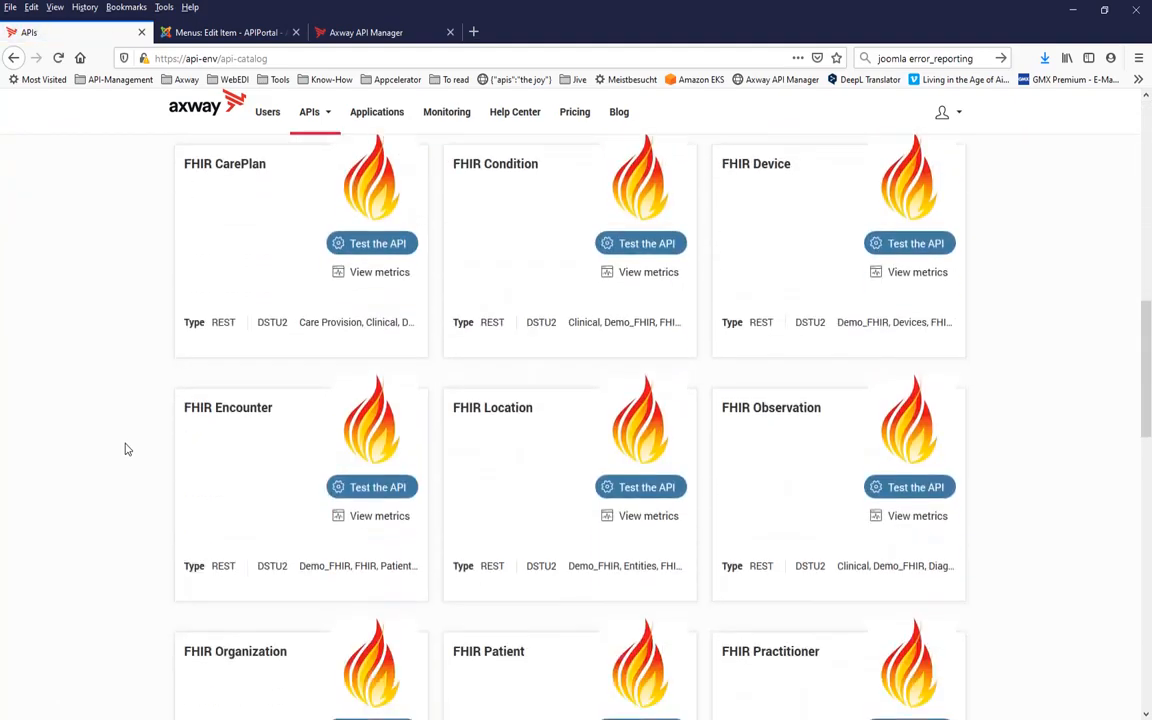
pyautogui.scroll(10, 125, 449)
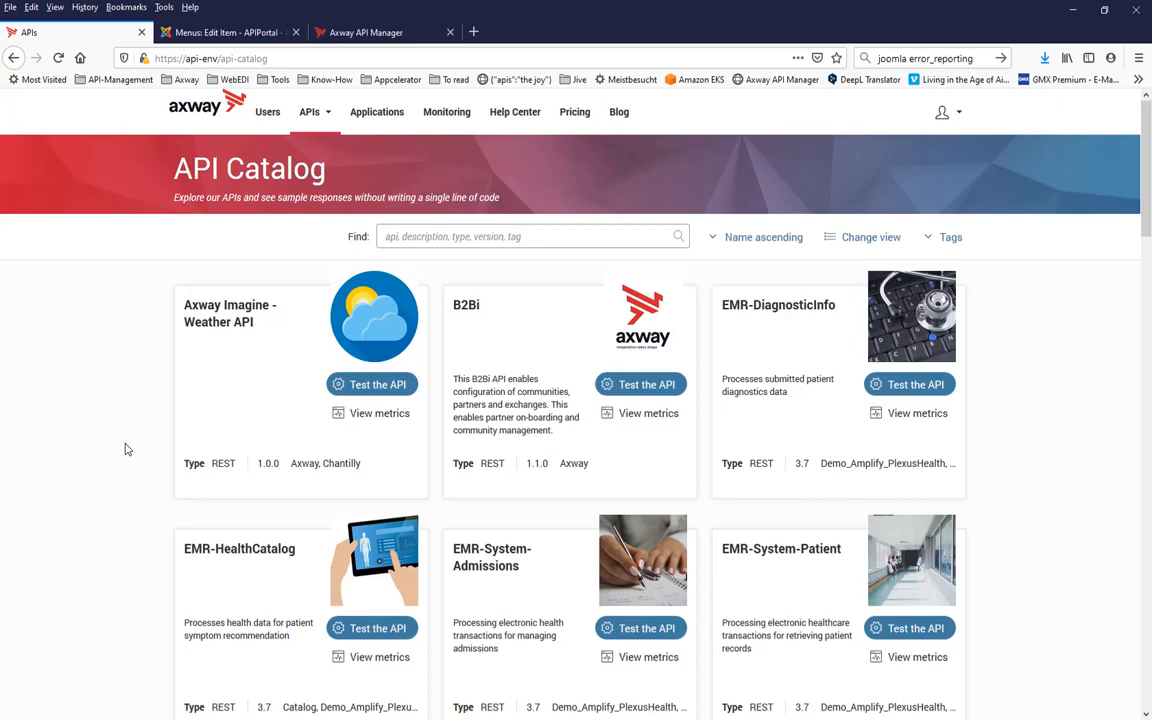
# Step: Change the main menu's APIs item in Joomla to the Single Article type and assign the API Landing page article
pyautogui.click(211, 33)
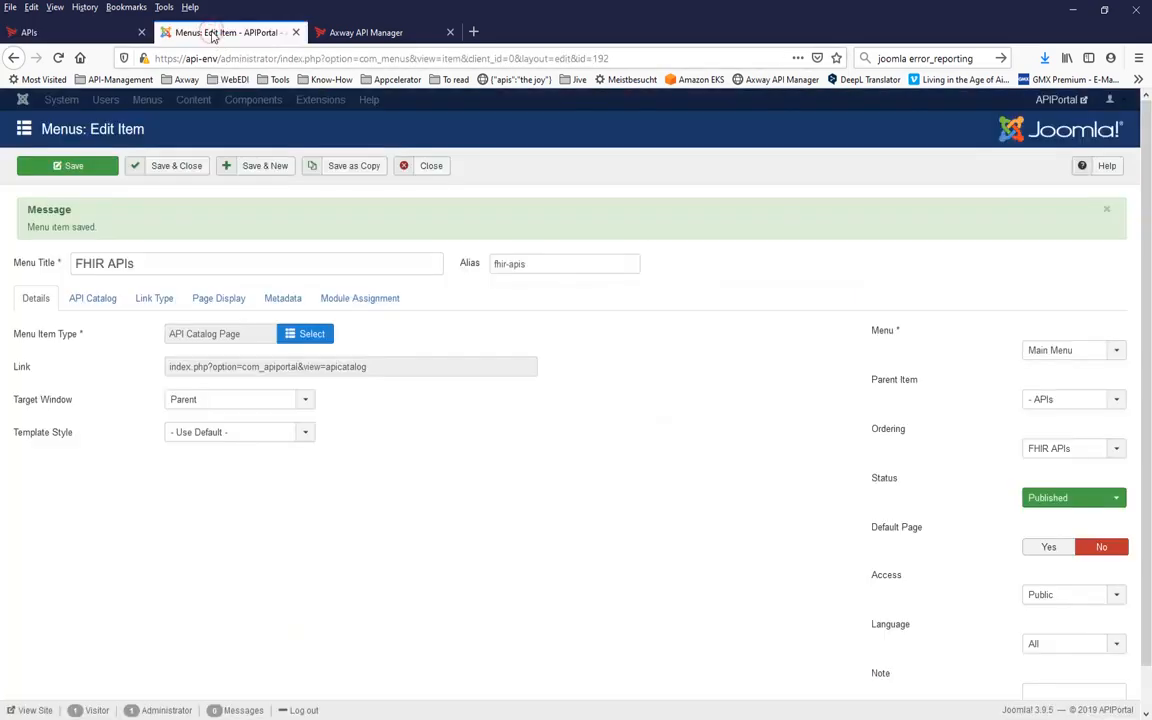
pyautogui.click(424, 168)
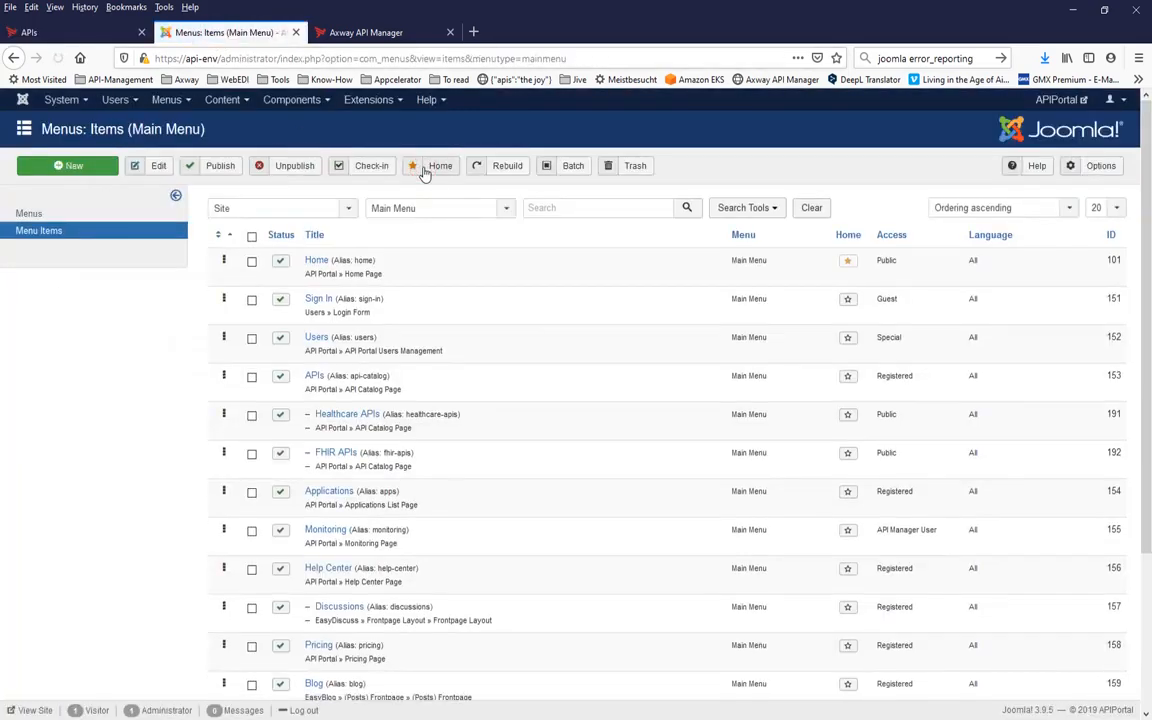
pyautogui.click(314, 377)
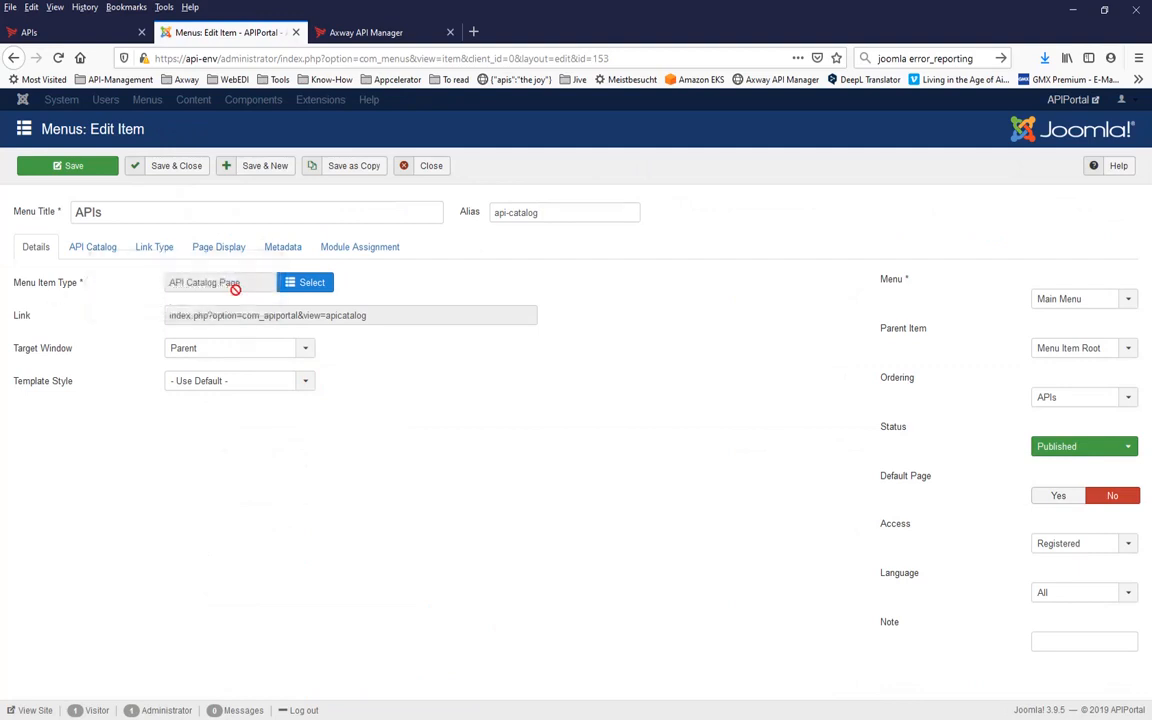
pyautogui.click(310, 285)
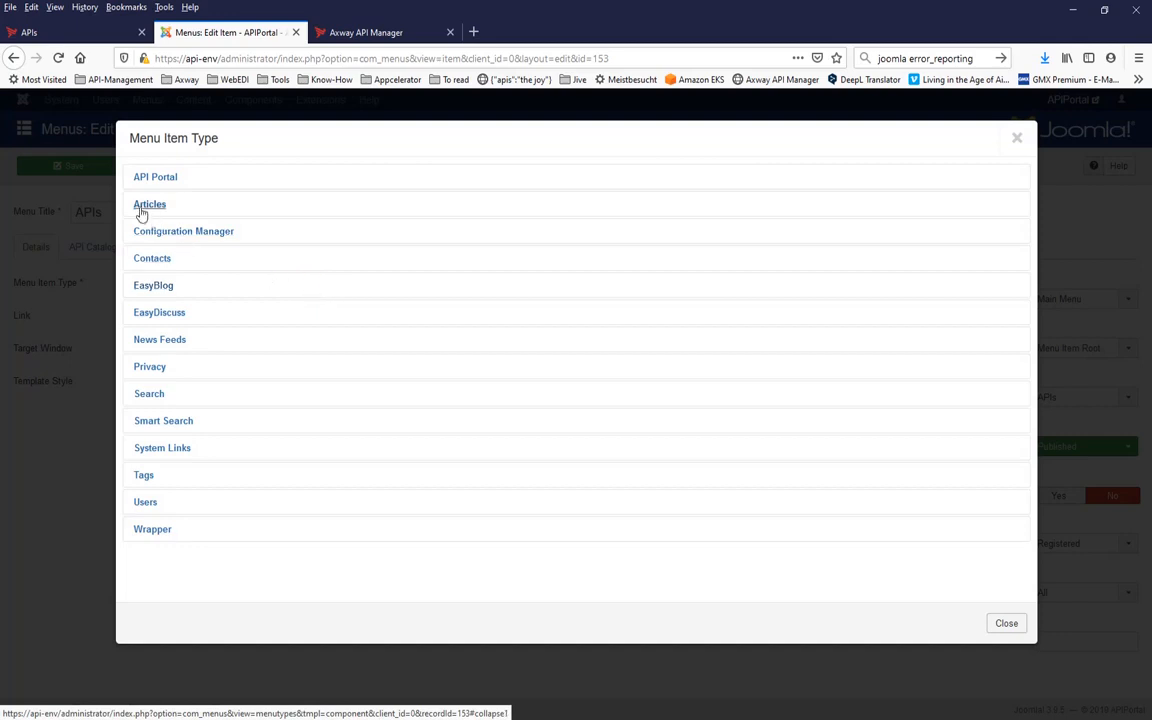
pyautogui.click(141, 213)
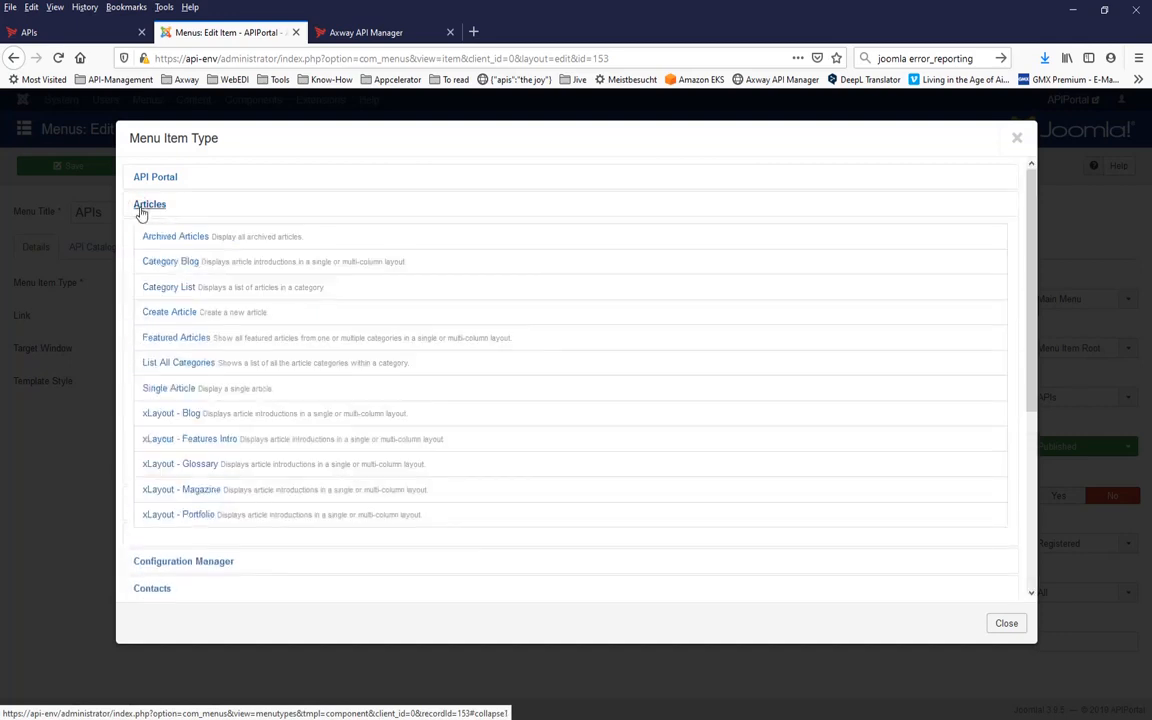
pyautogui.click(163, 390)
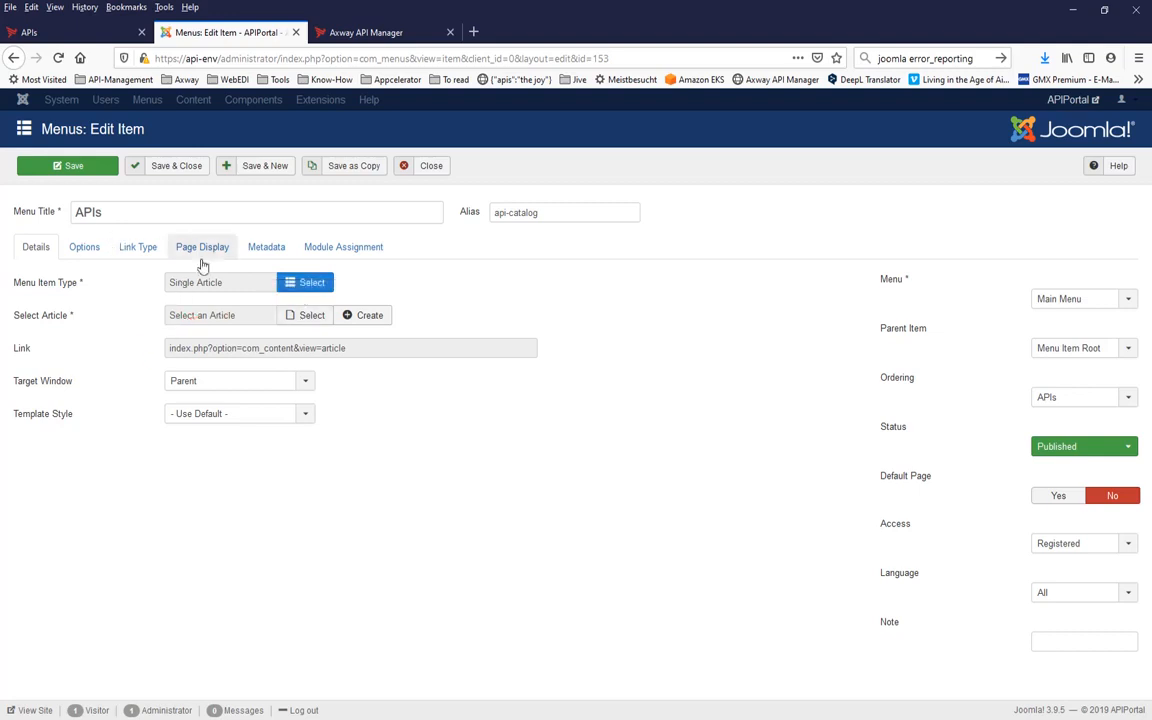
pyautogui.click(305, 316)
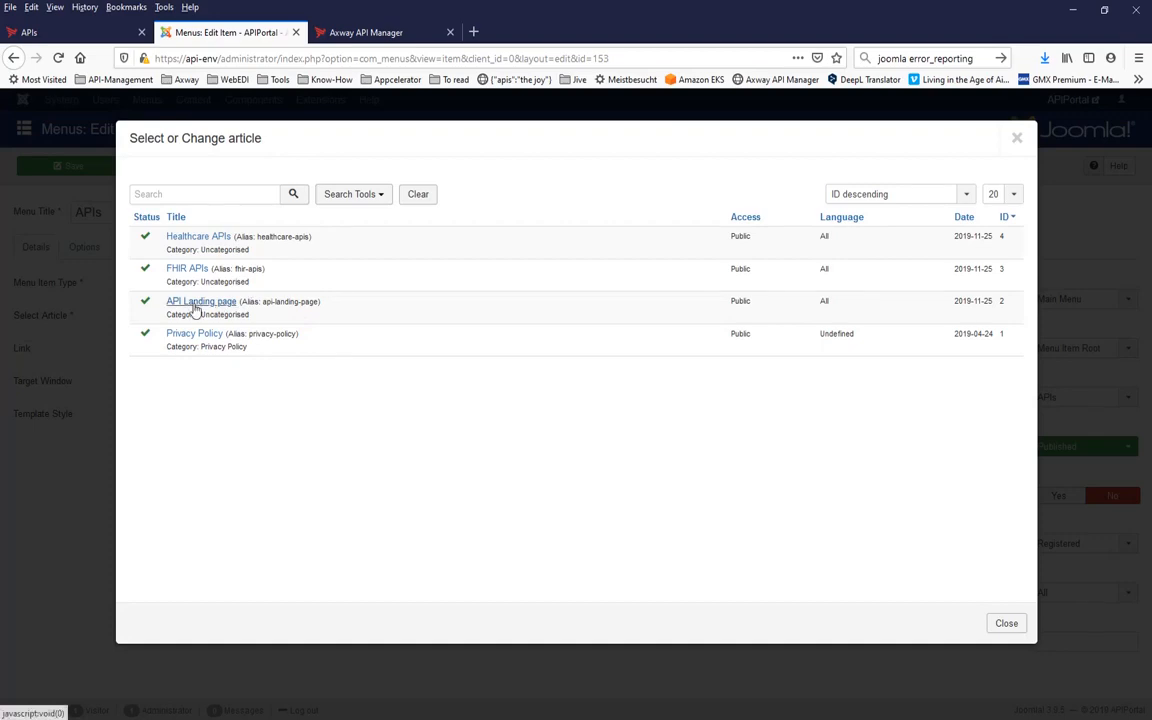
pyautogui.click(195, 302)
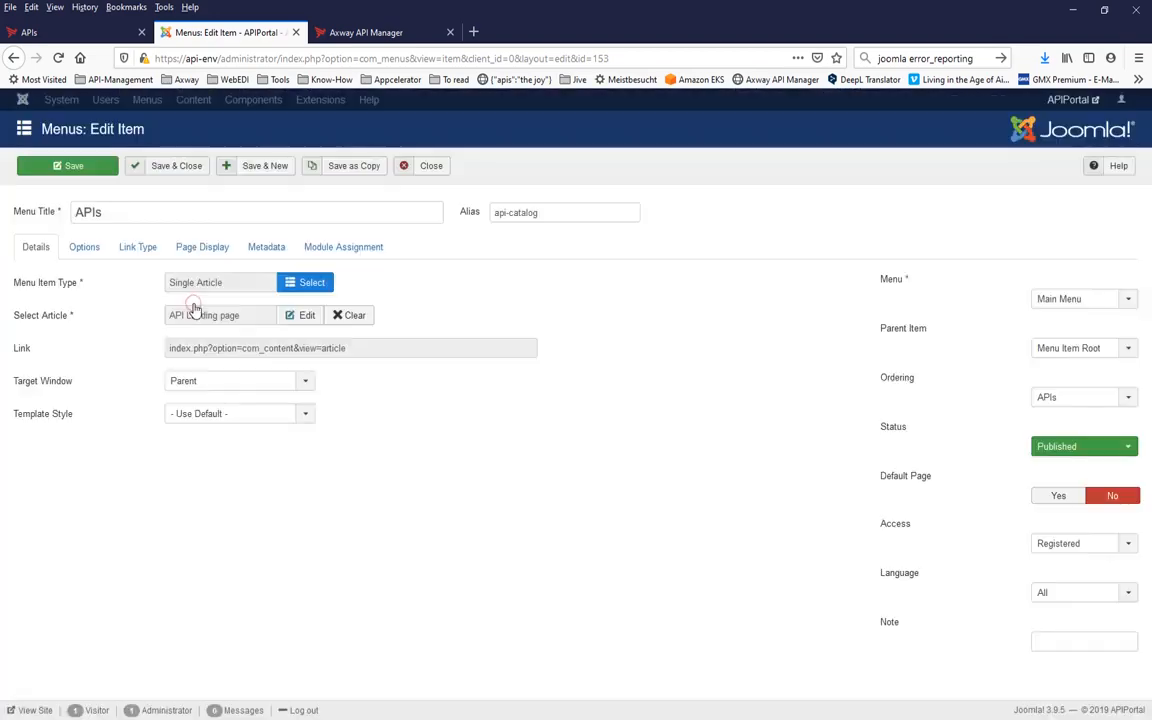
# Step: Open the API Landing page article for editing and examine its intro text and its FHIR APIs and Healthcare APIs article references
pyautogui.click(300, 315)
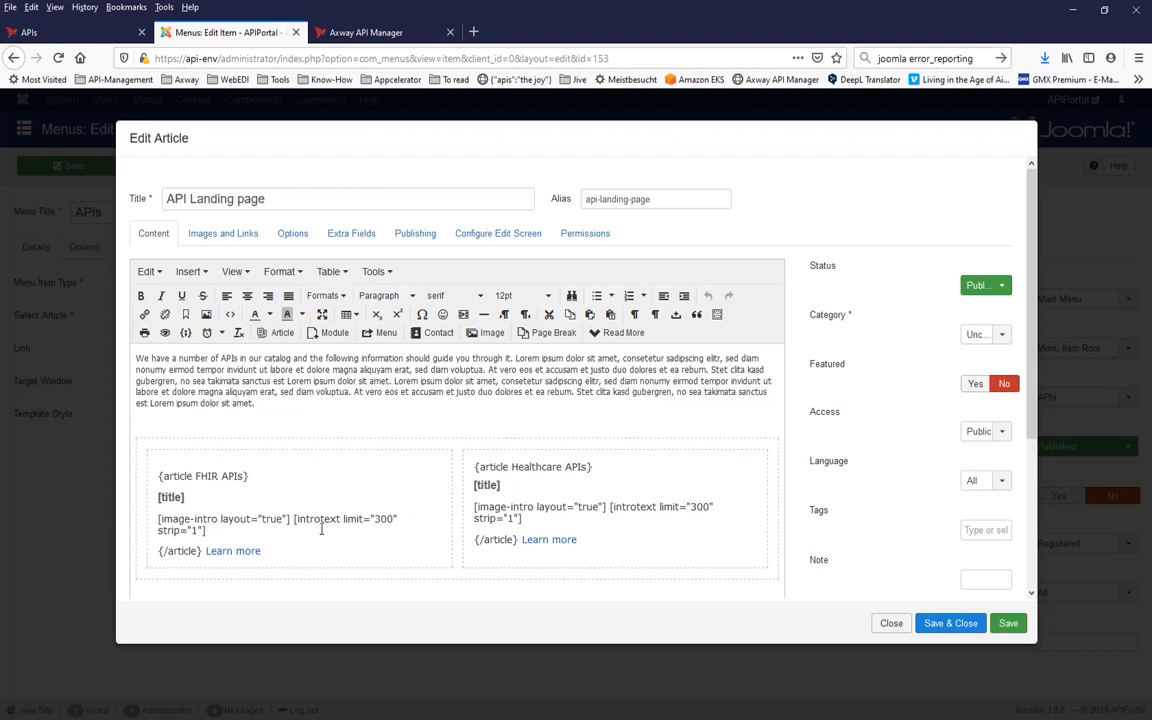
pyautogui.moveTo(275, 405); pyautogui.dragTo(165, 356)
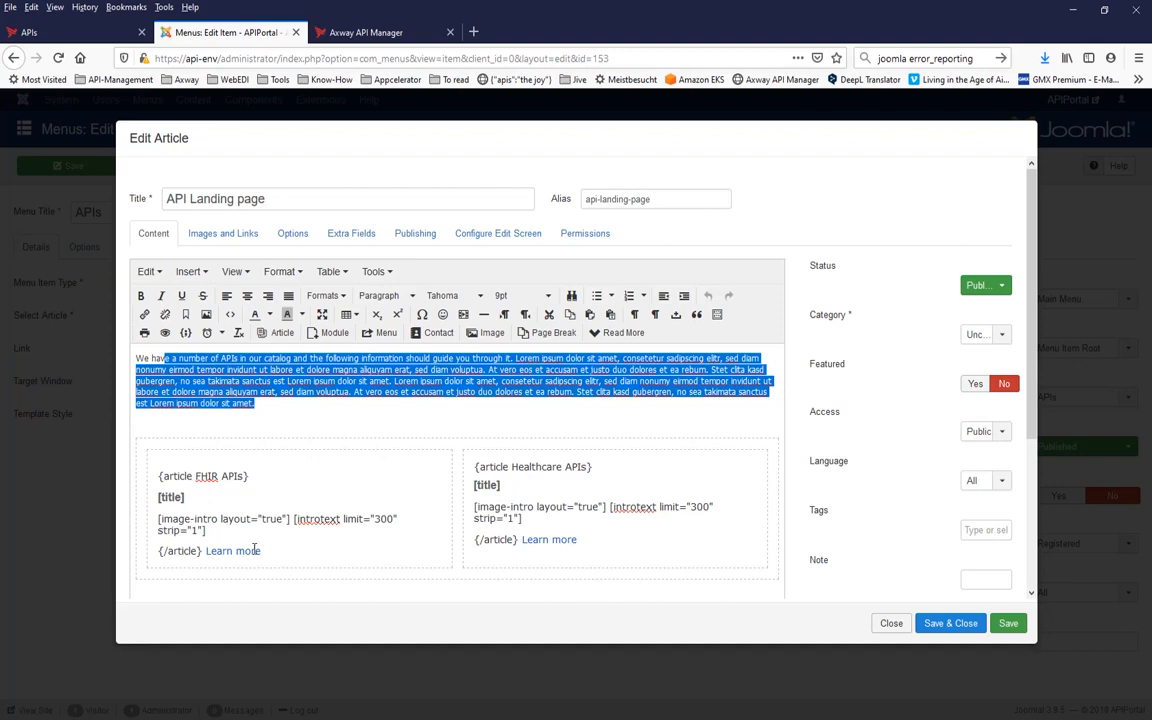
pyautogui.doubleClick(203, 476)
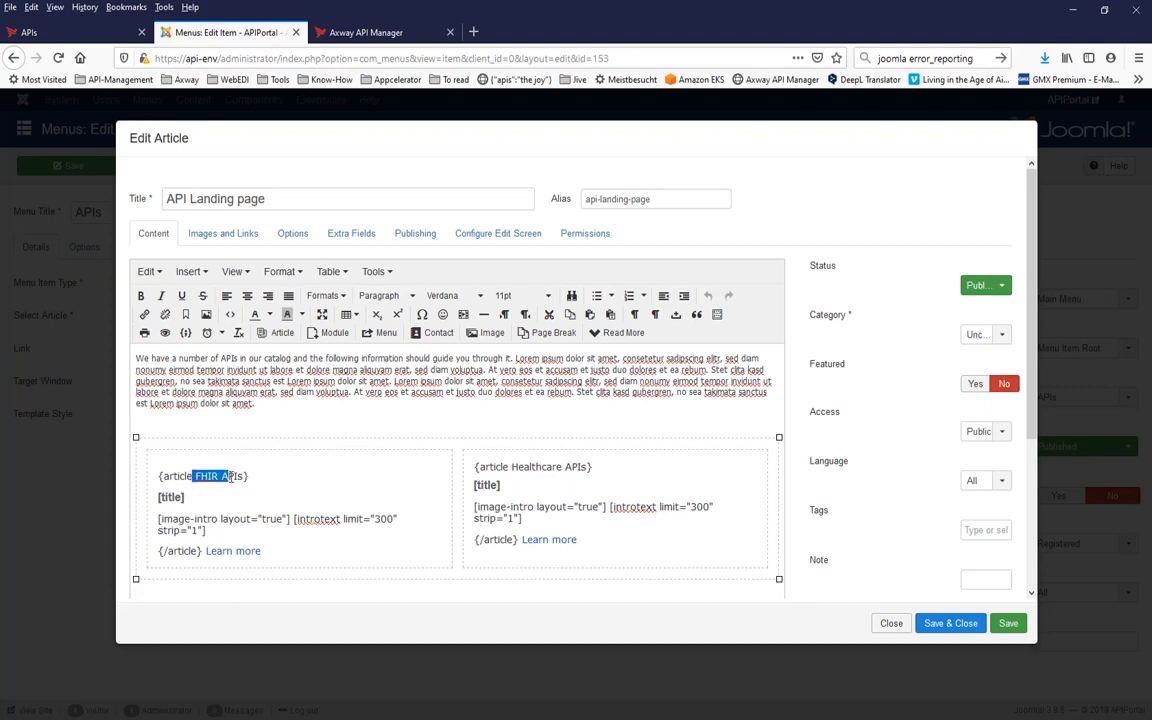
pyautogui.doubleClick(535, 467)
pyautogui.hotkey('shift', 'End')
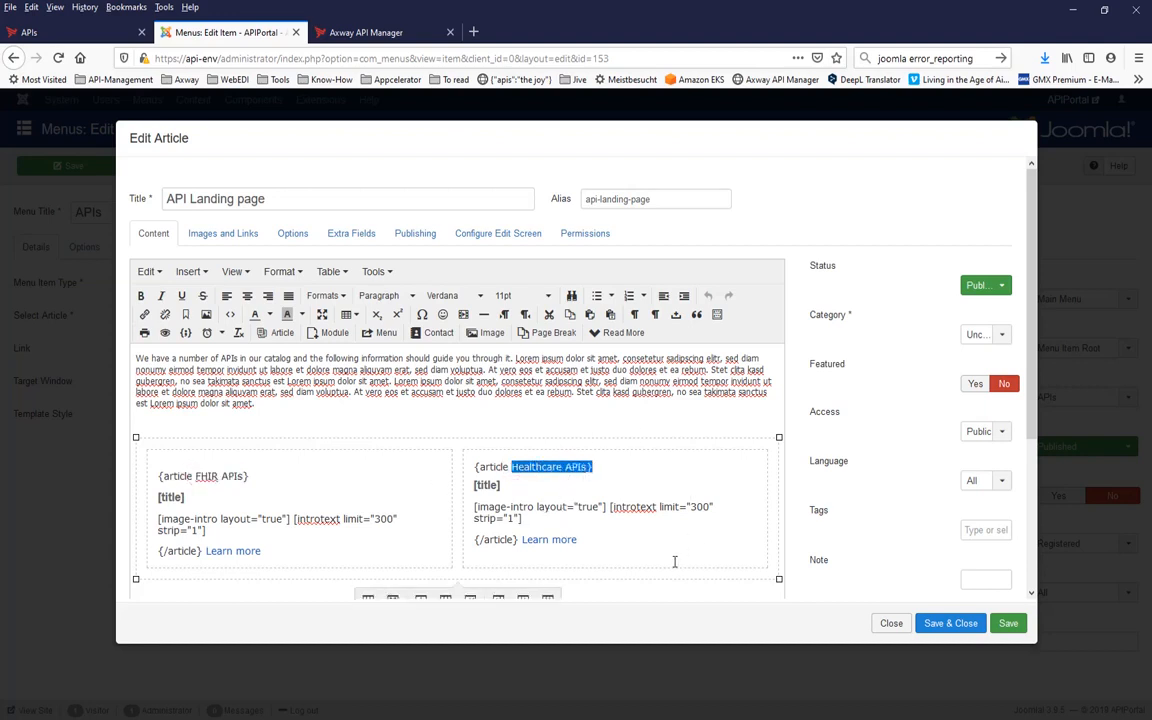
# Step: Save and close the API Landing page article, and save the APIs menu item
pyautogui.click(955, 622)
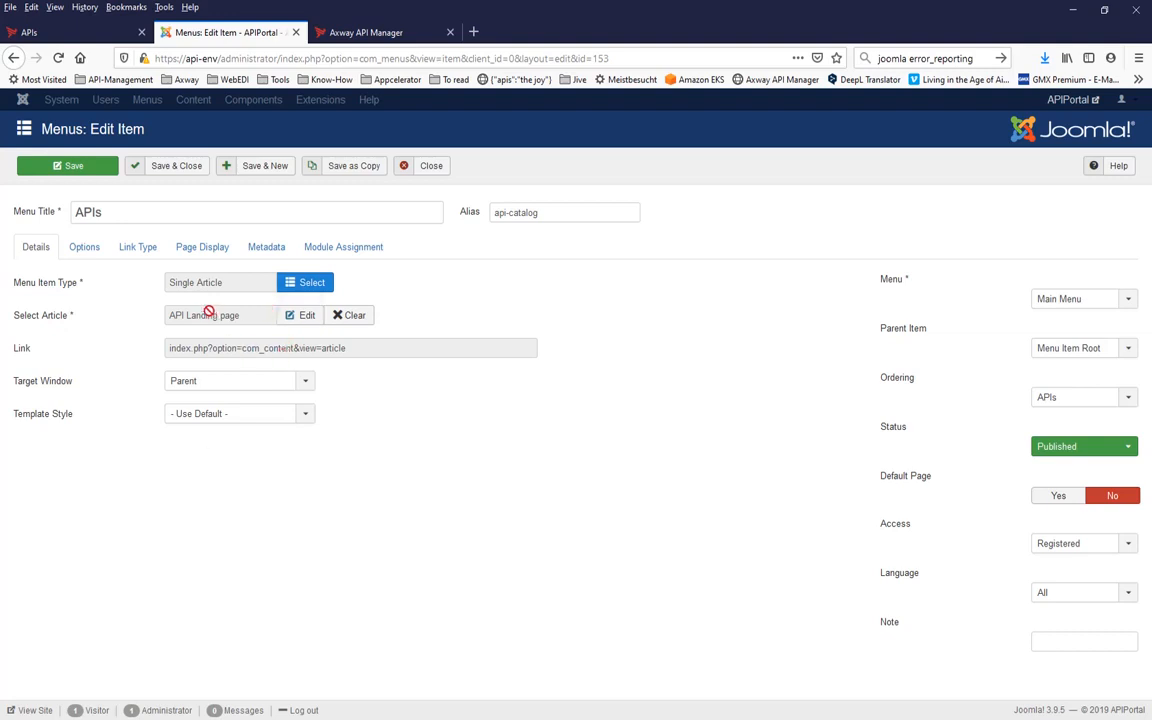
pyautogui.click(73, 163)
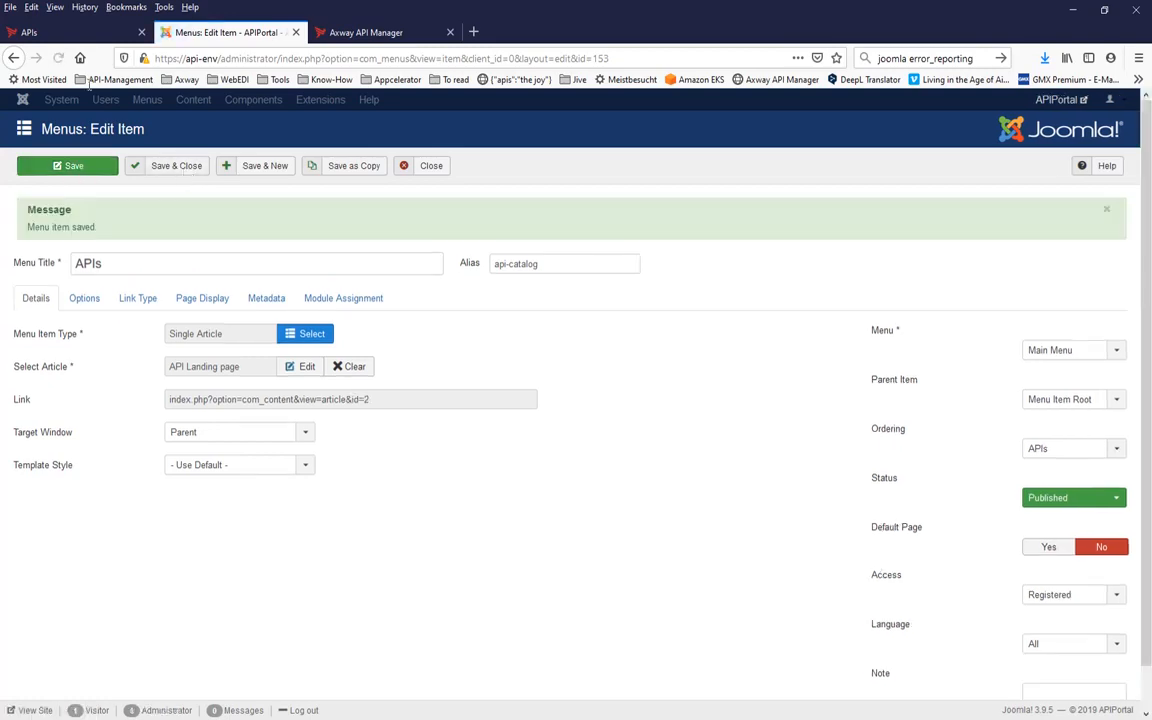
# Step: Open the APIs entry in the API Portal, review its landing page and follow the Learn more link for FHIR APIs
pyautogui.click(28, 32)
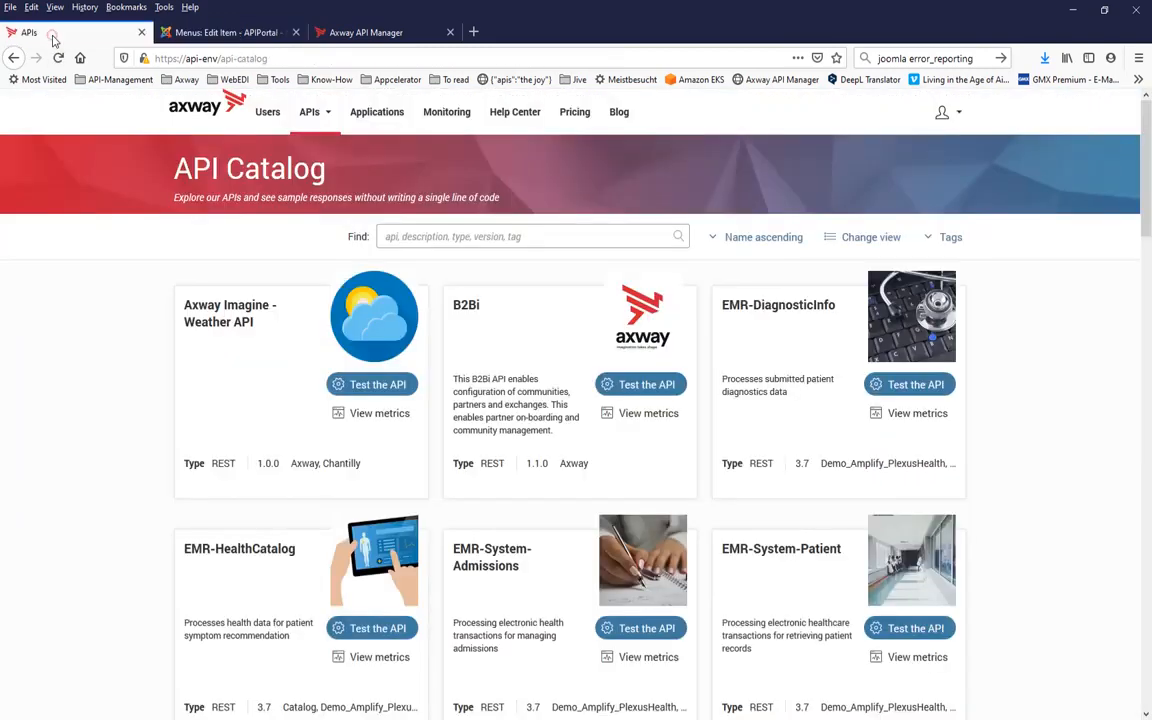
pyautogui.click(307, 113)
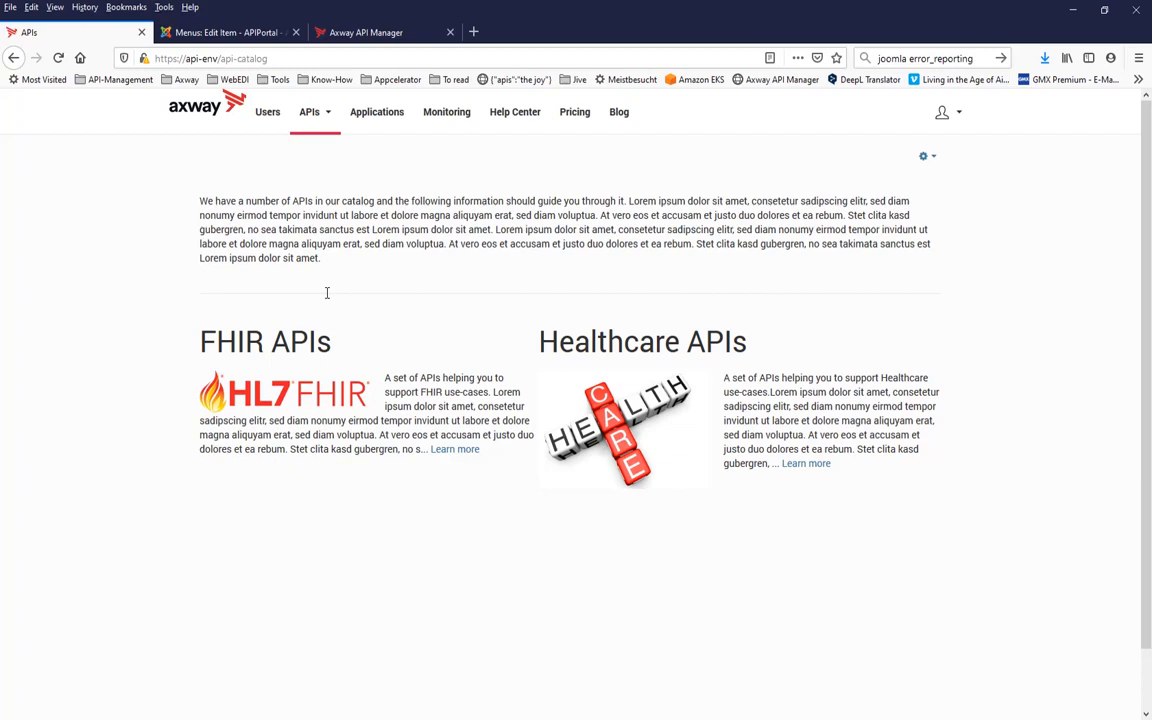
pyautogui.moveTo(345, 269); pyautogui.dragTo(316, 244)
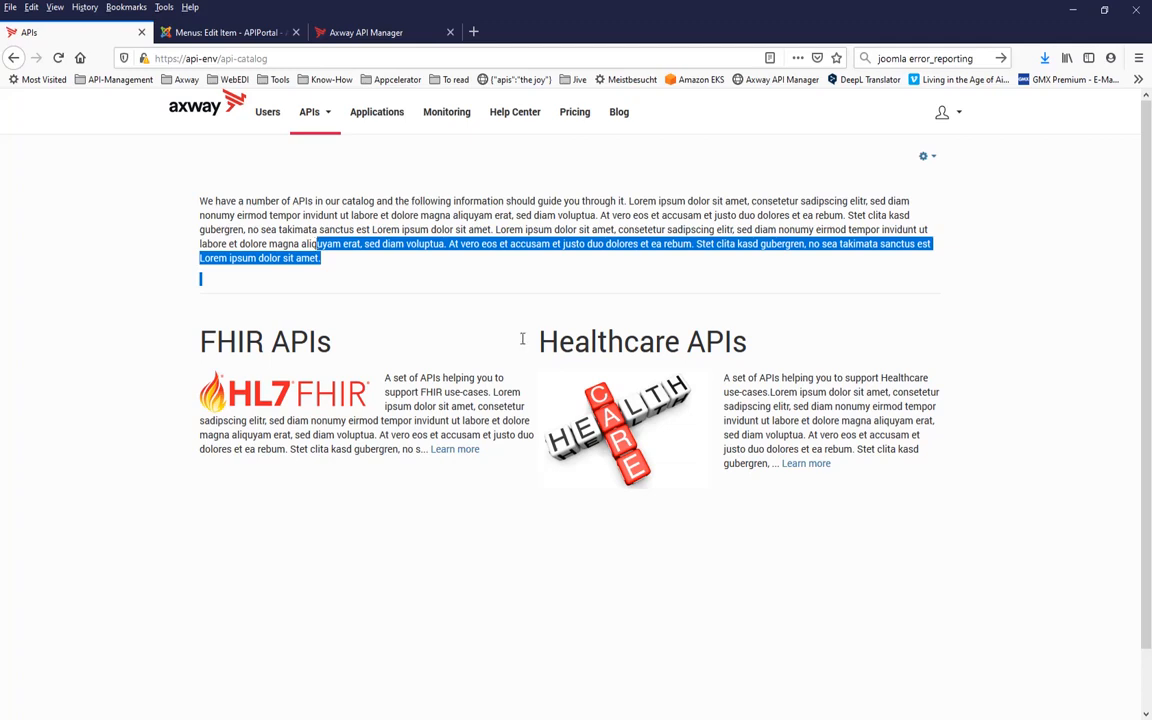
pyautogui.click(453, 450)
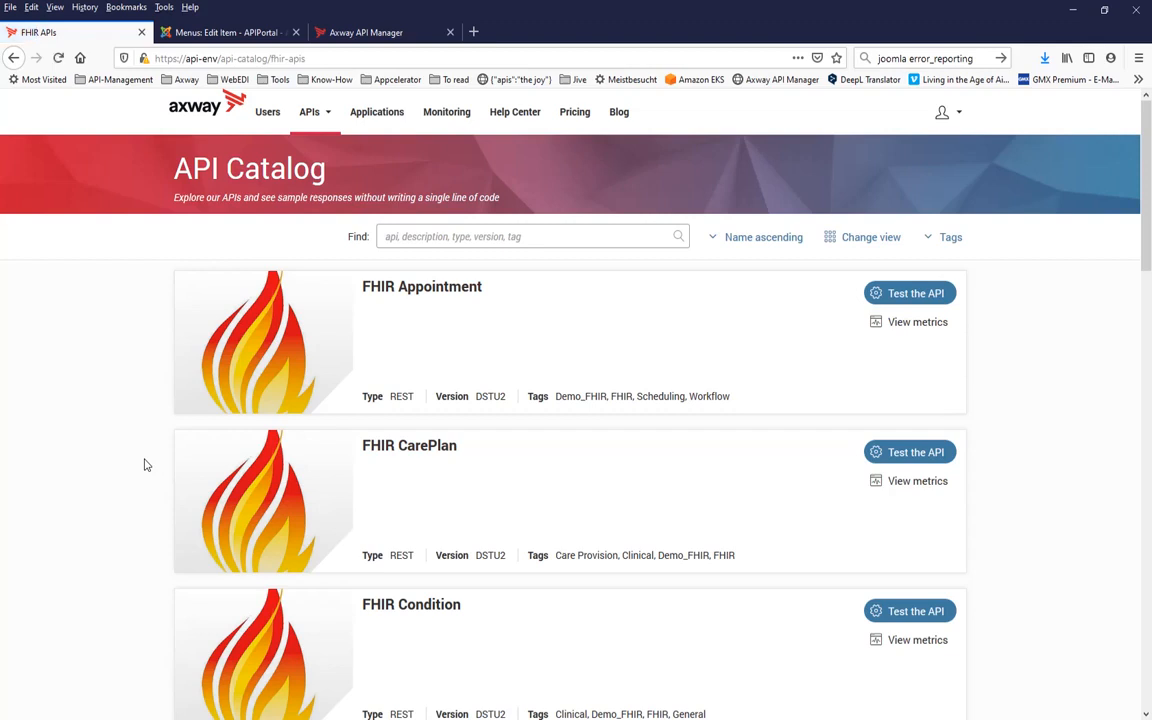
# Step: Return to the APIs landing page and reopen the FHIR APIs catalog through its Learn more link
pyautogui.moveTo(300, 115)
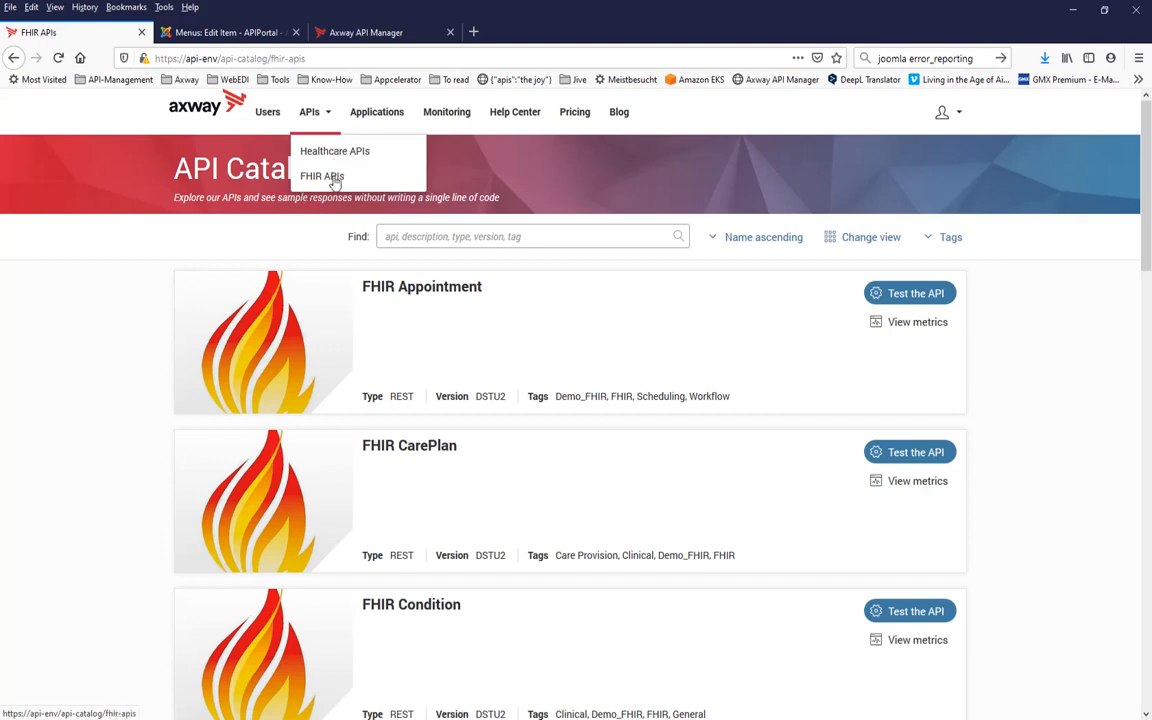
pyautogui.click(305, 113)
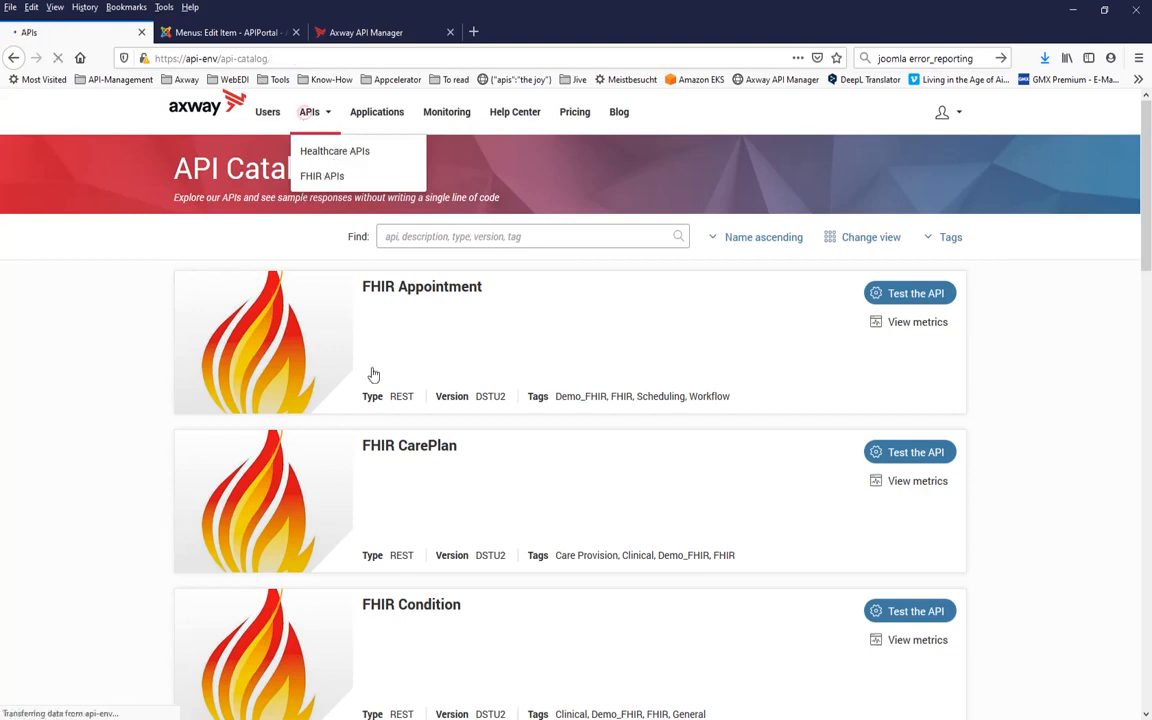
pyautogui.click(457, 451)
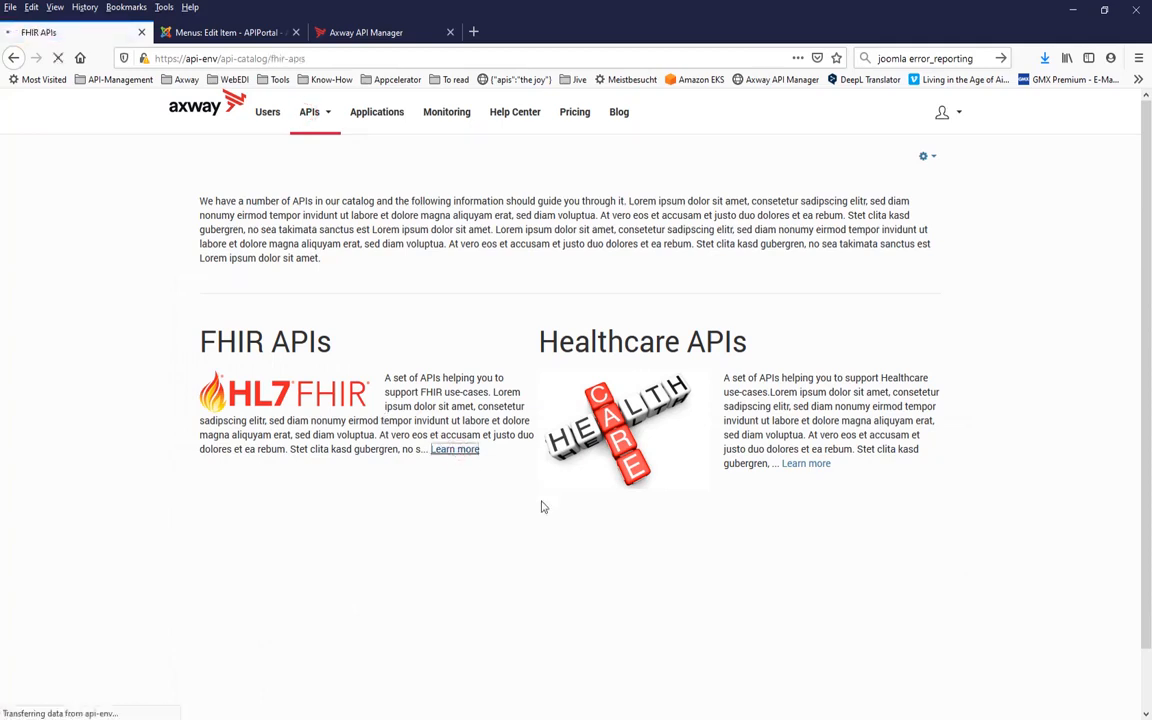